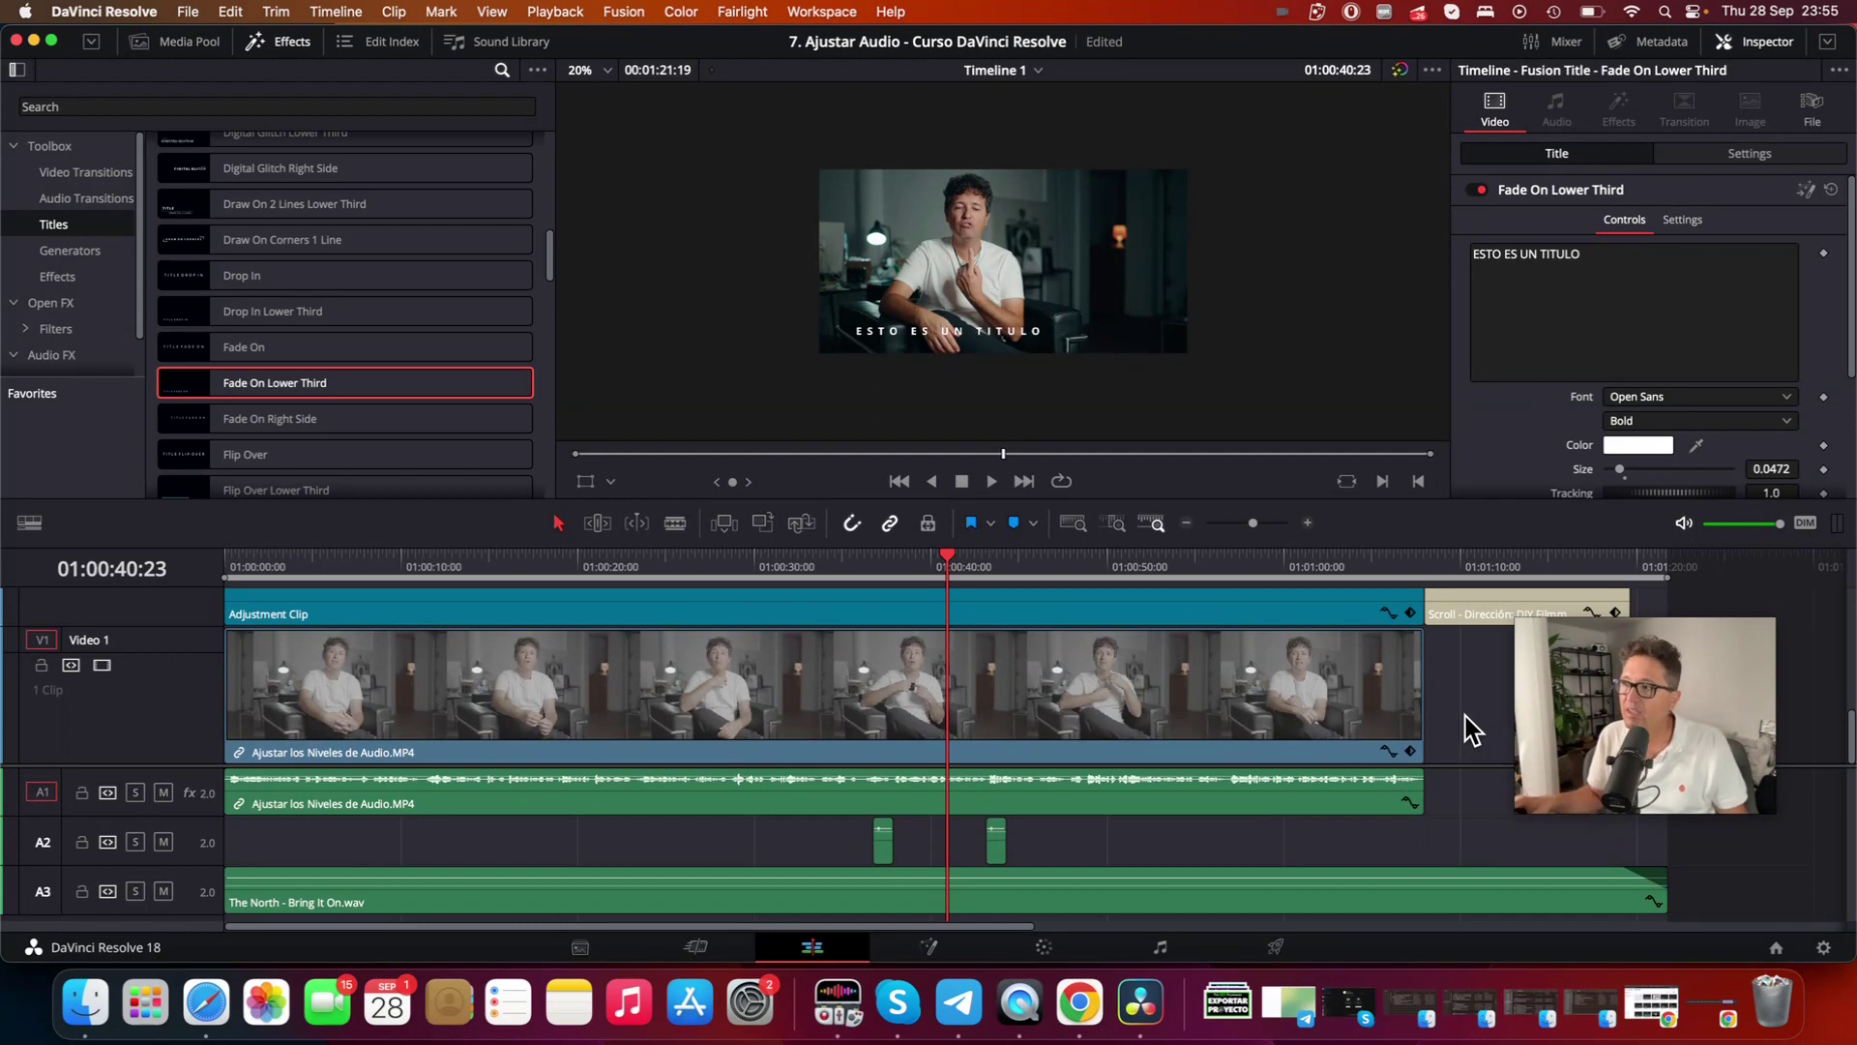
- Move the playhead to about 01:00:05:19 in the timeline
click(327, 556)
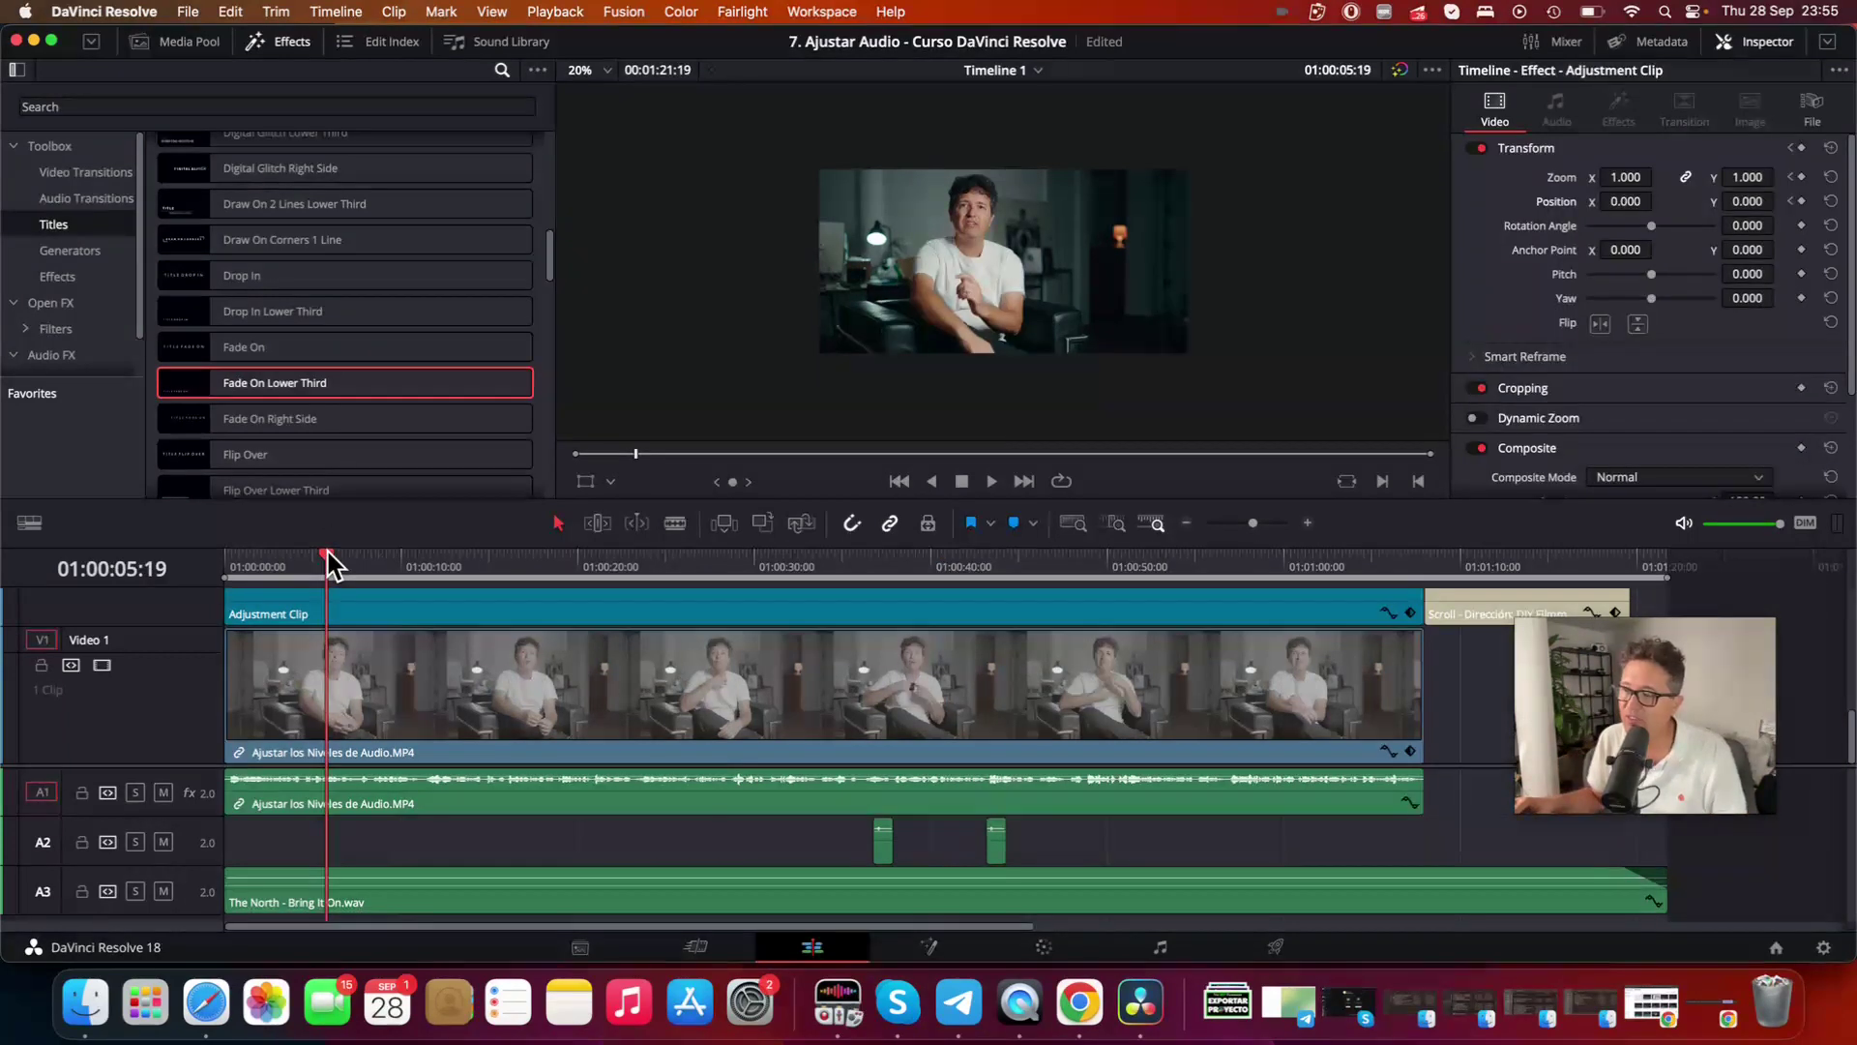
- Bring the playhead back near the start and select the 'Ajustar los Niveles de Audio.MP4' clip on V1
mouse_move(328, 551)
mouse_down()
mouse_move(307, 554)
mouse_move(1151, 612)
mouse_move(276, 530)
mouse_up()
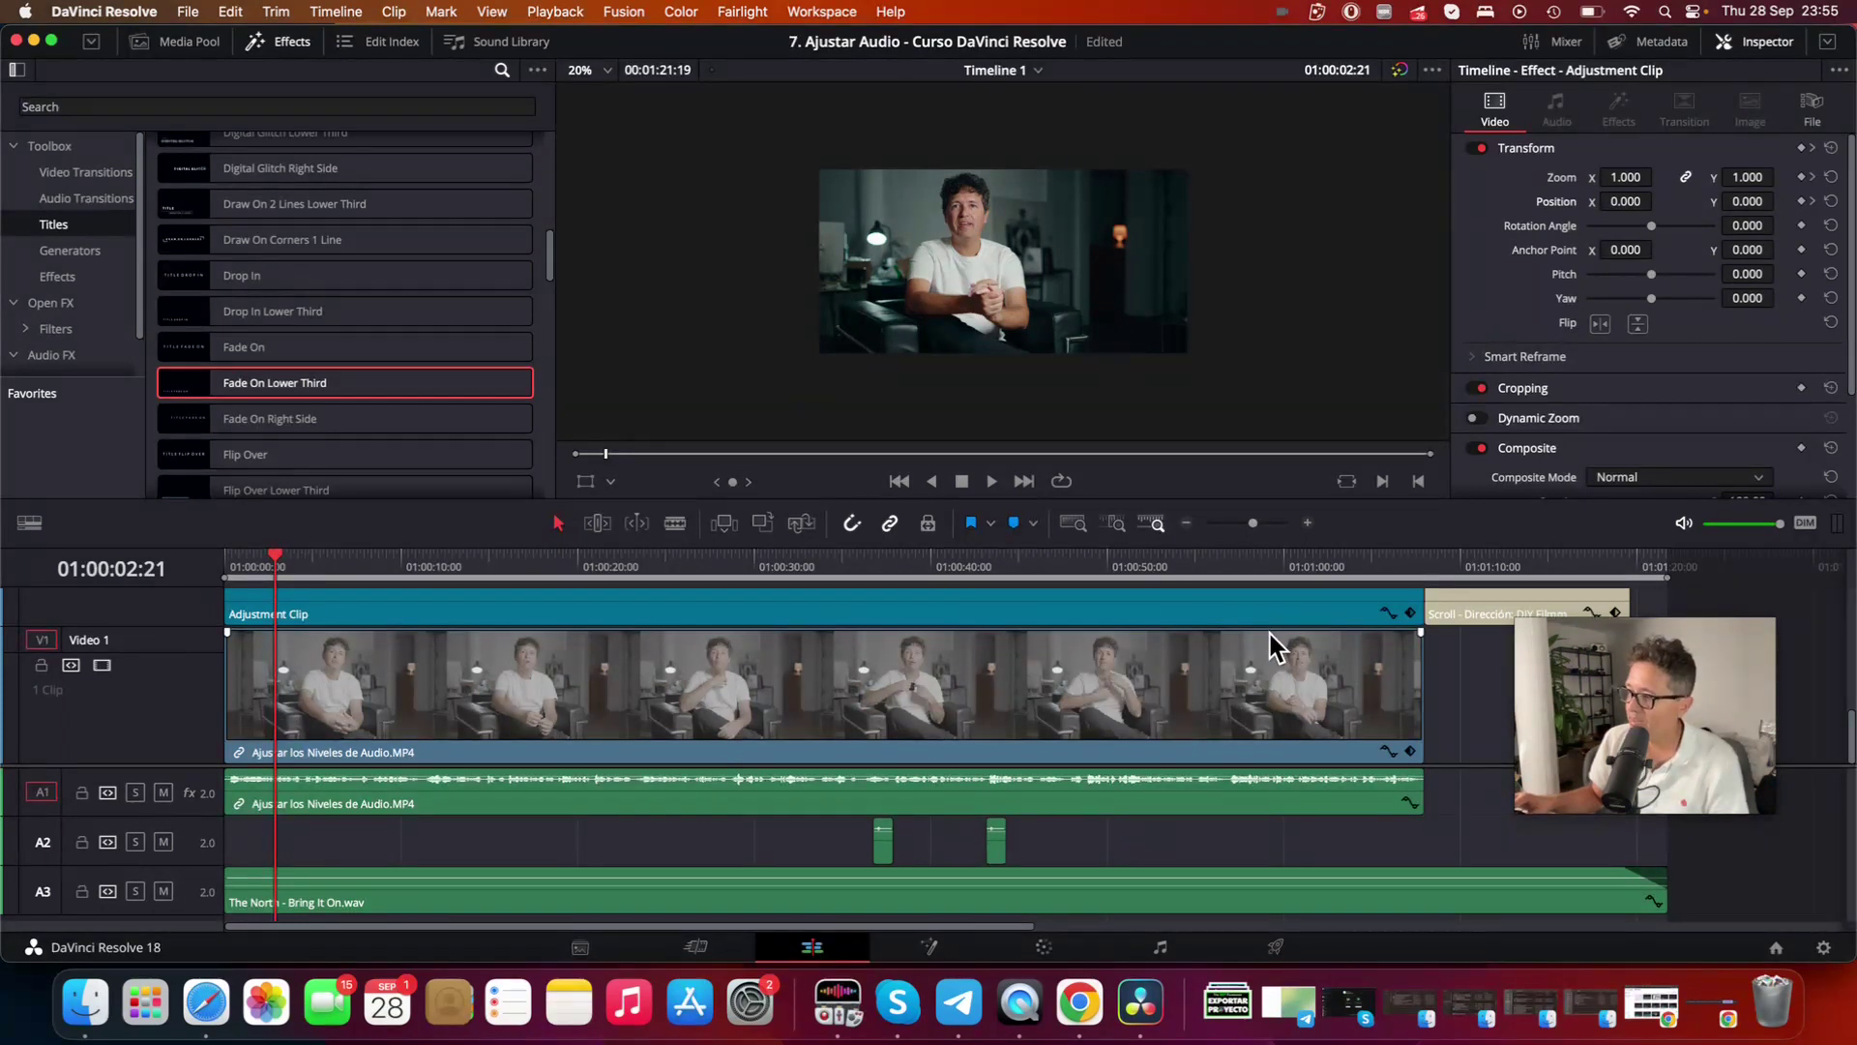
click(1147, 688)
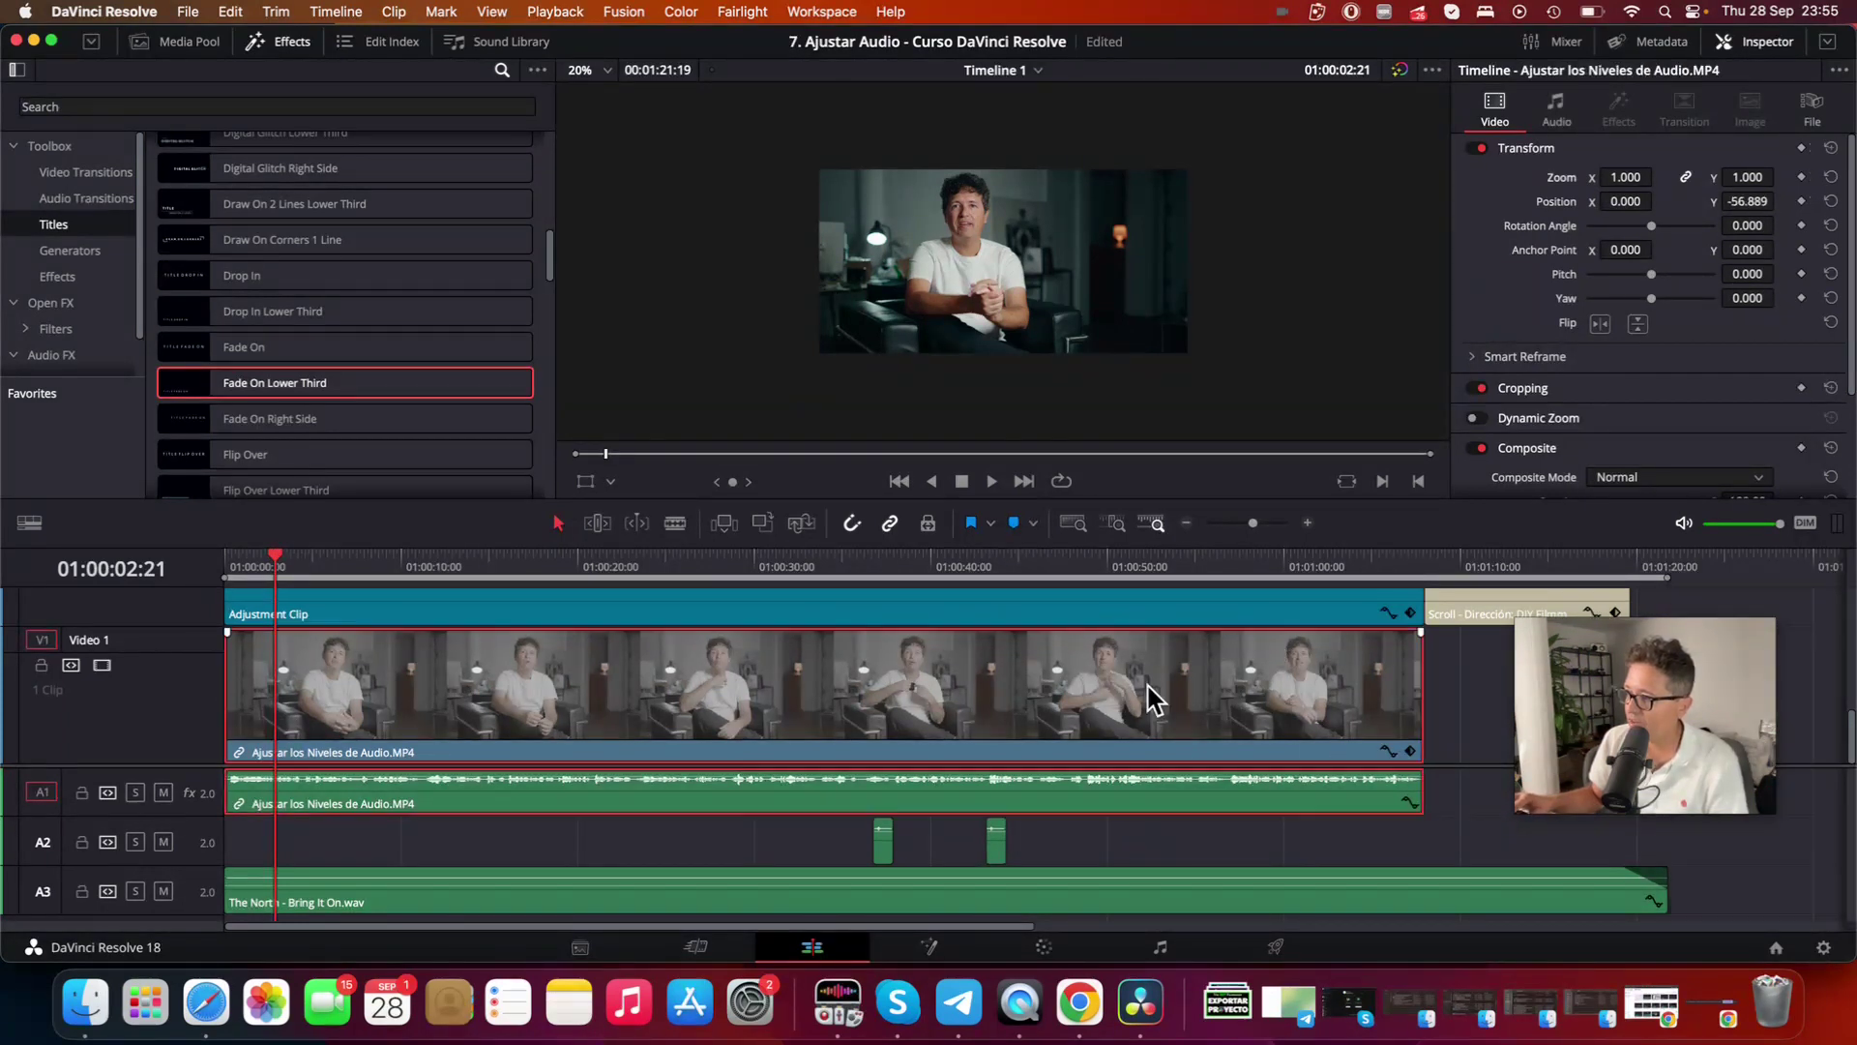
- Add a Zoom keyframe at 01:00:02:21 (zoom 1.000) and show its Zoom X curve under the clip
click(1388, 750)
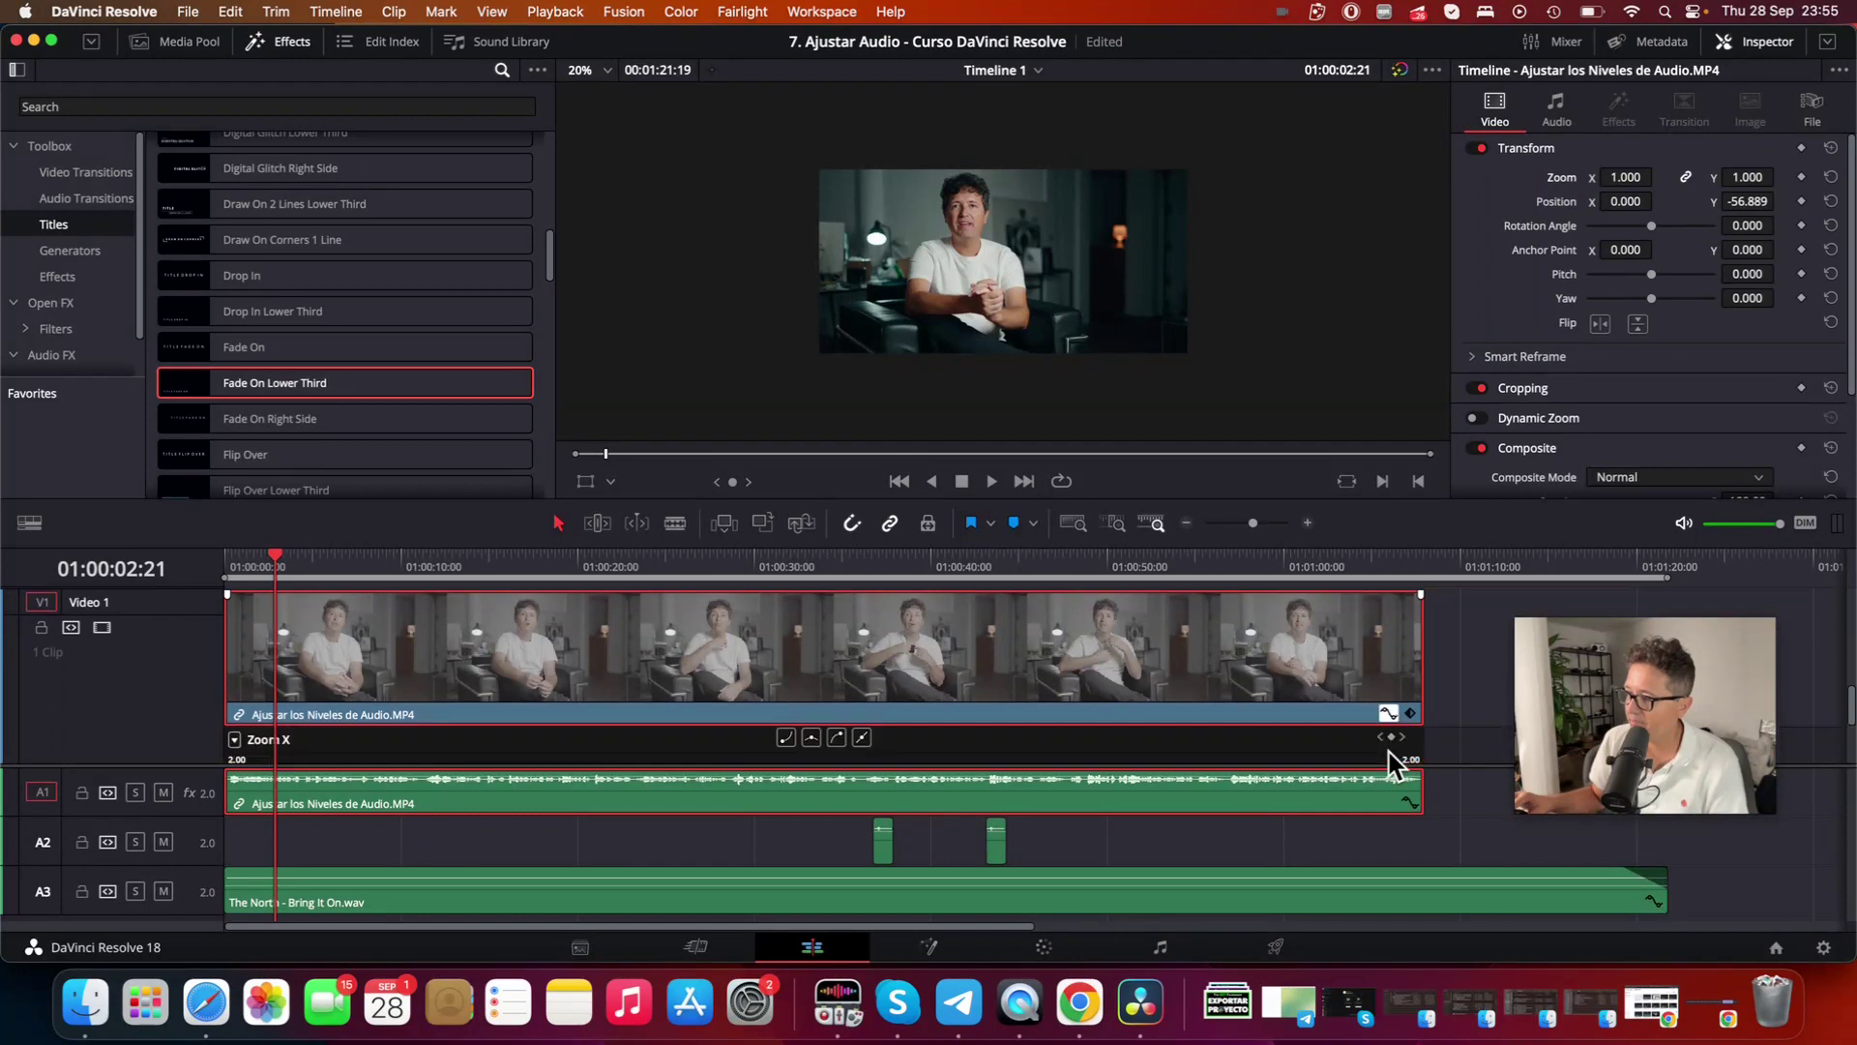
click(1395, 739)
scroll(495, 671, down, 3)
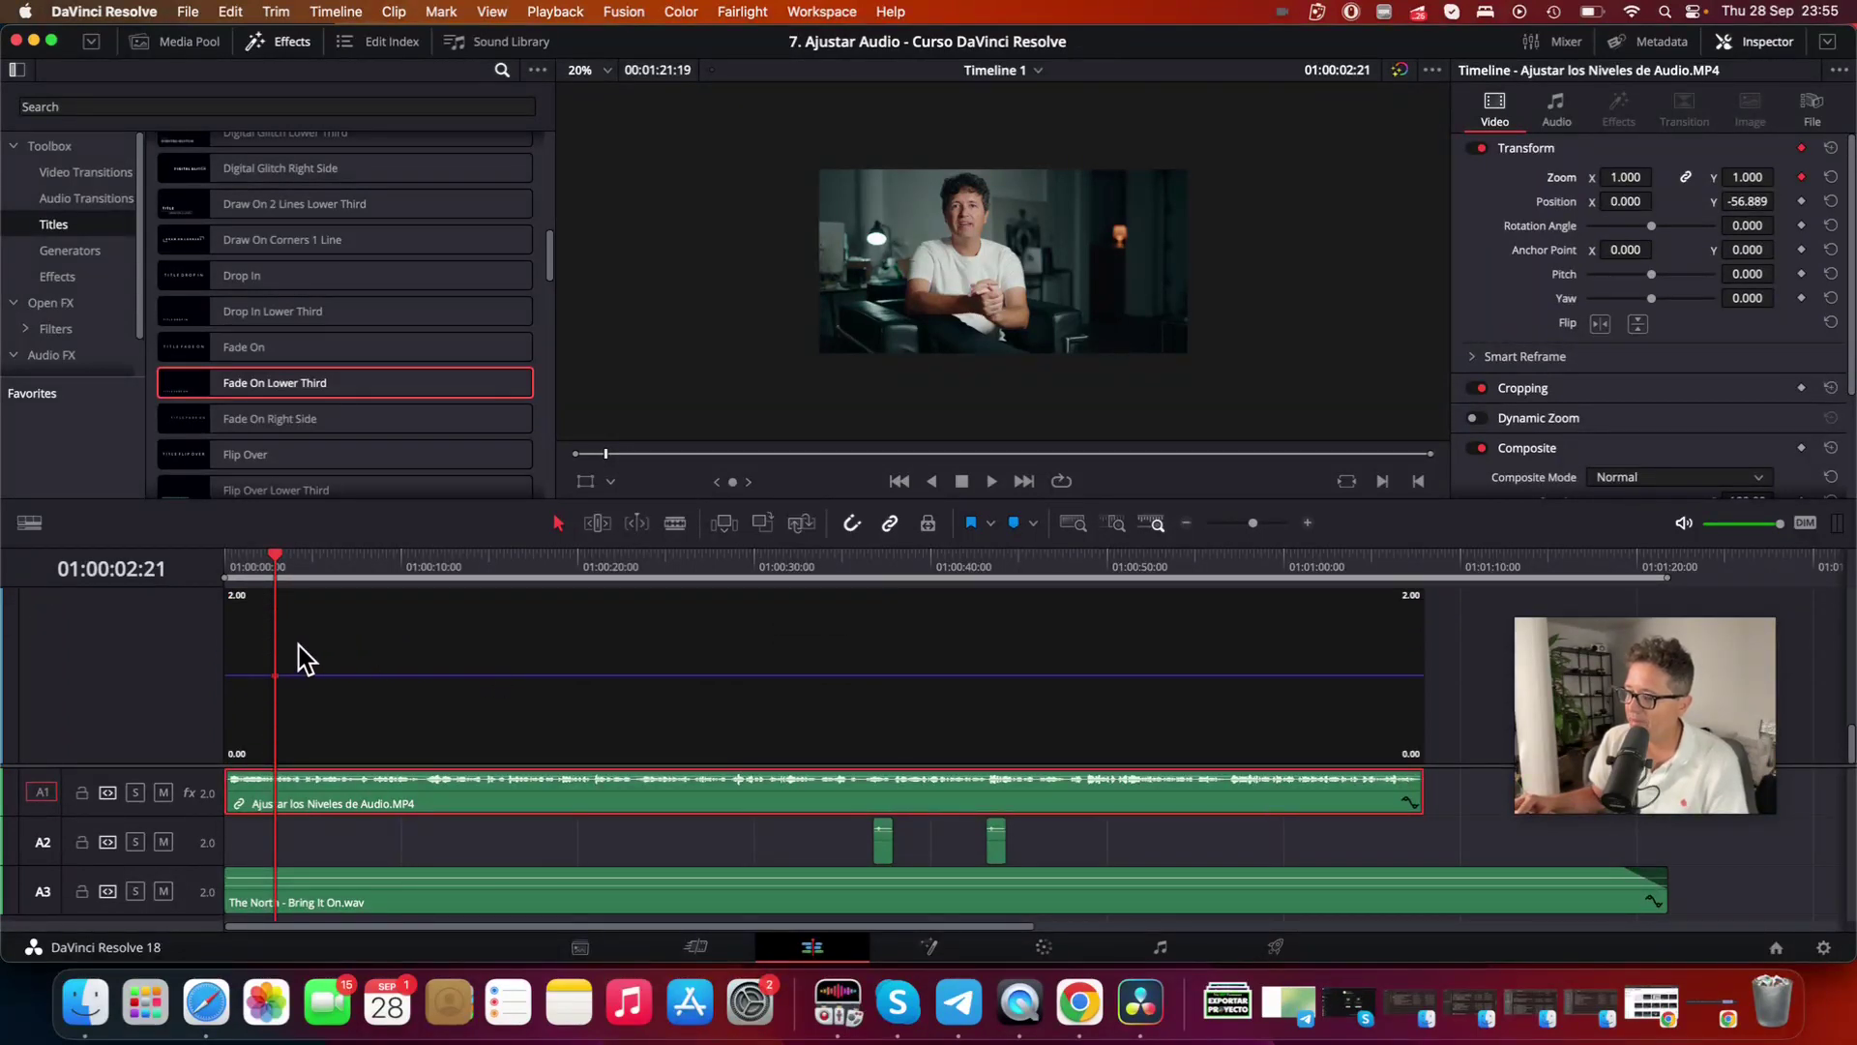
scroll(275, 605, up, 2)
scroll(274, 606, up, 1)
scroll(275, 606, down, 3)
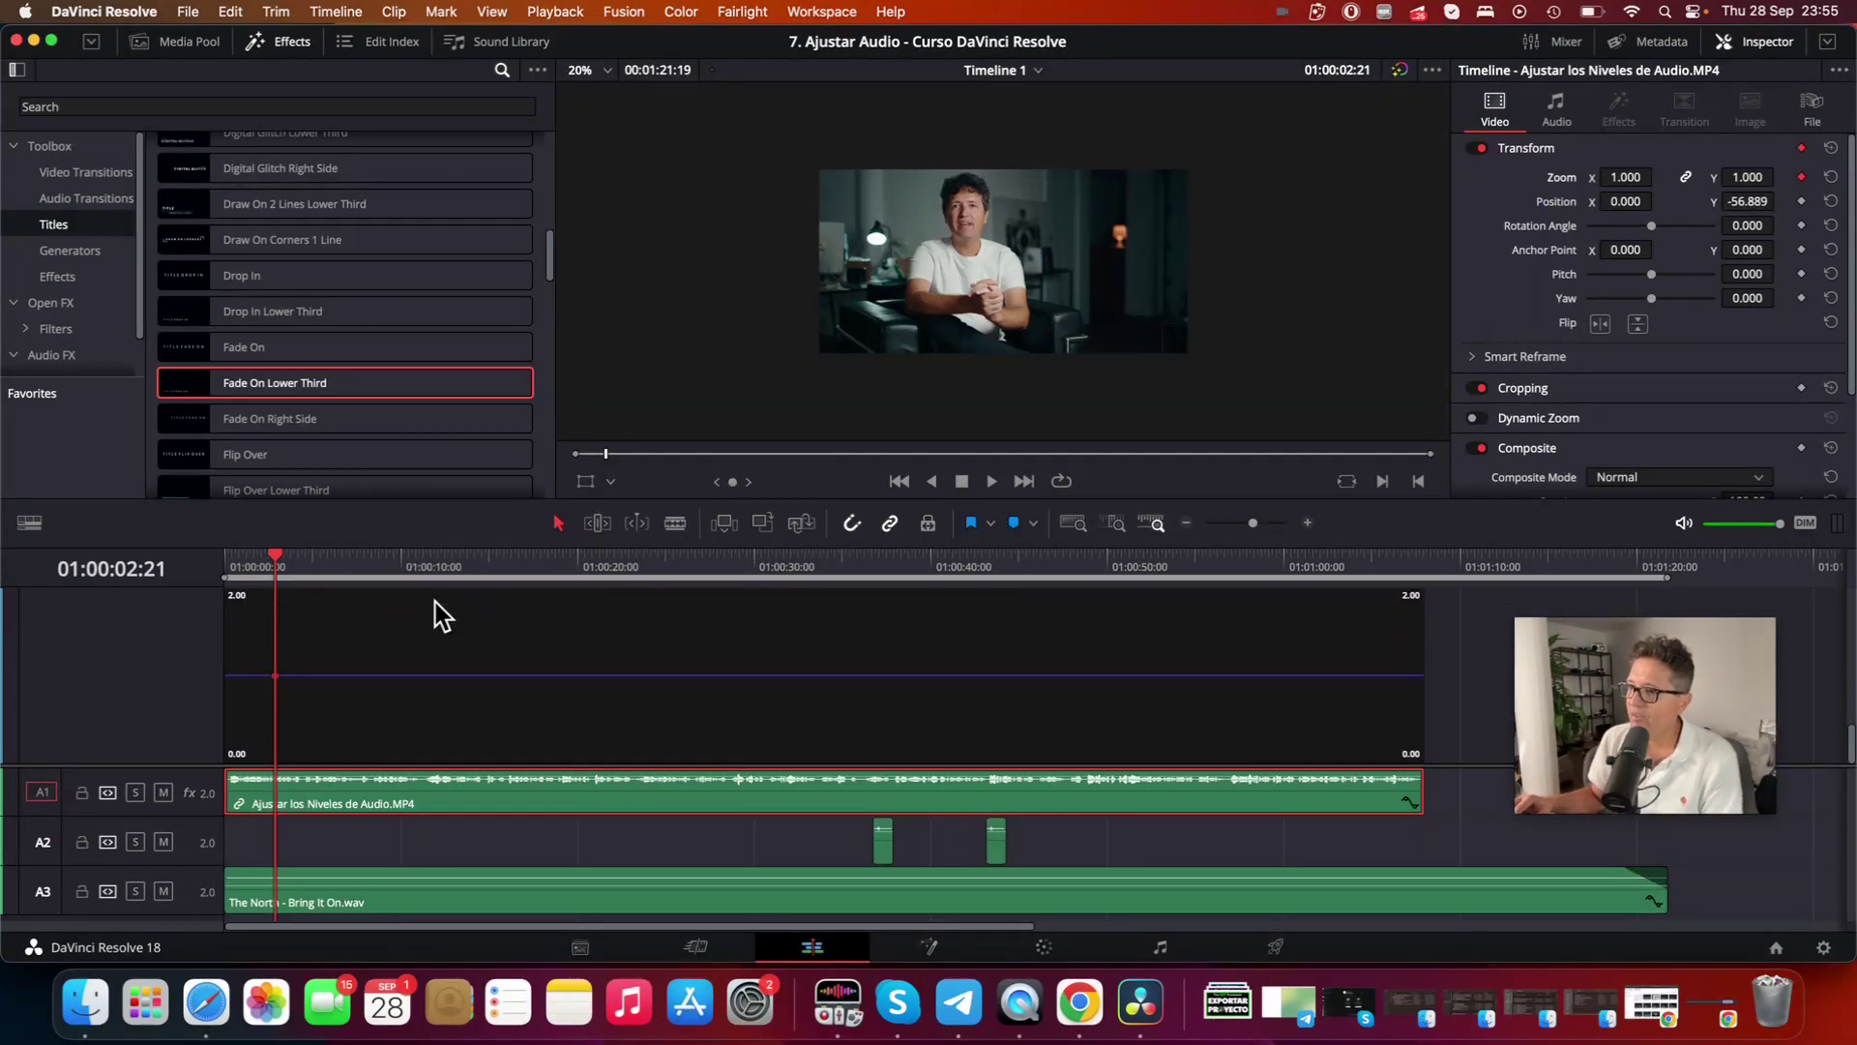
scroll(435, 602, up, 2)
scroll(435, 601, up, 2)
scroll(435, 602, down, 2)
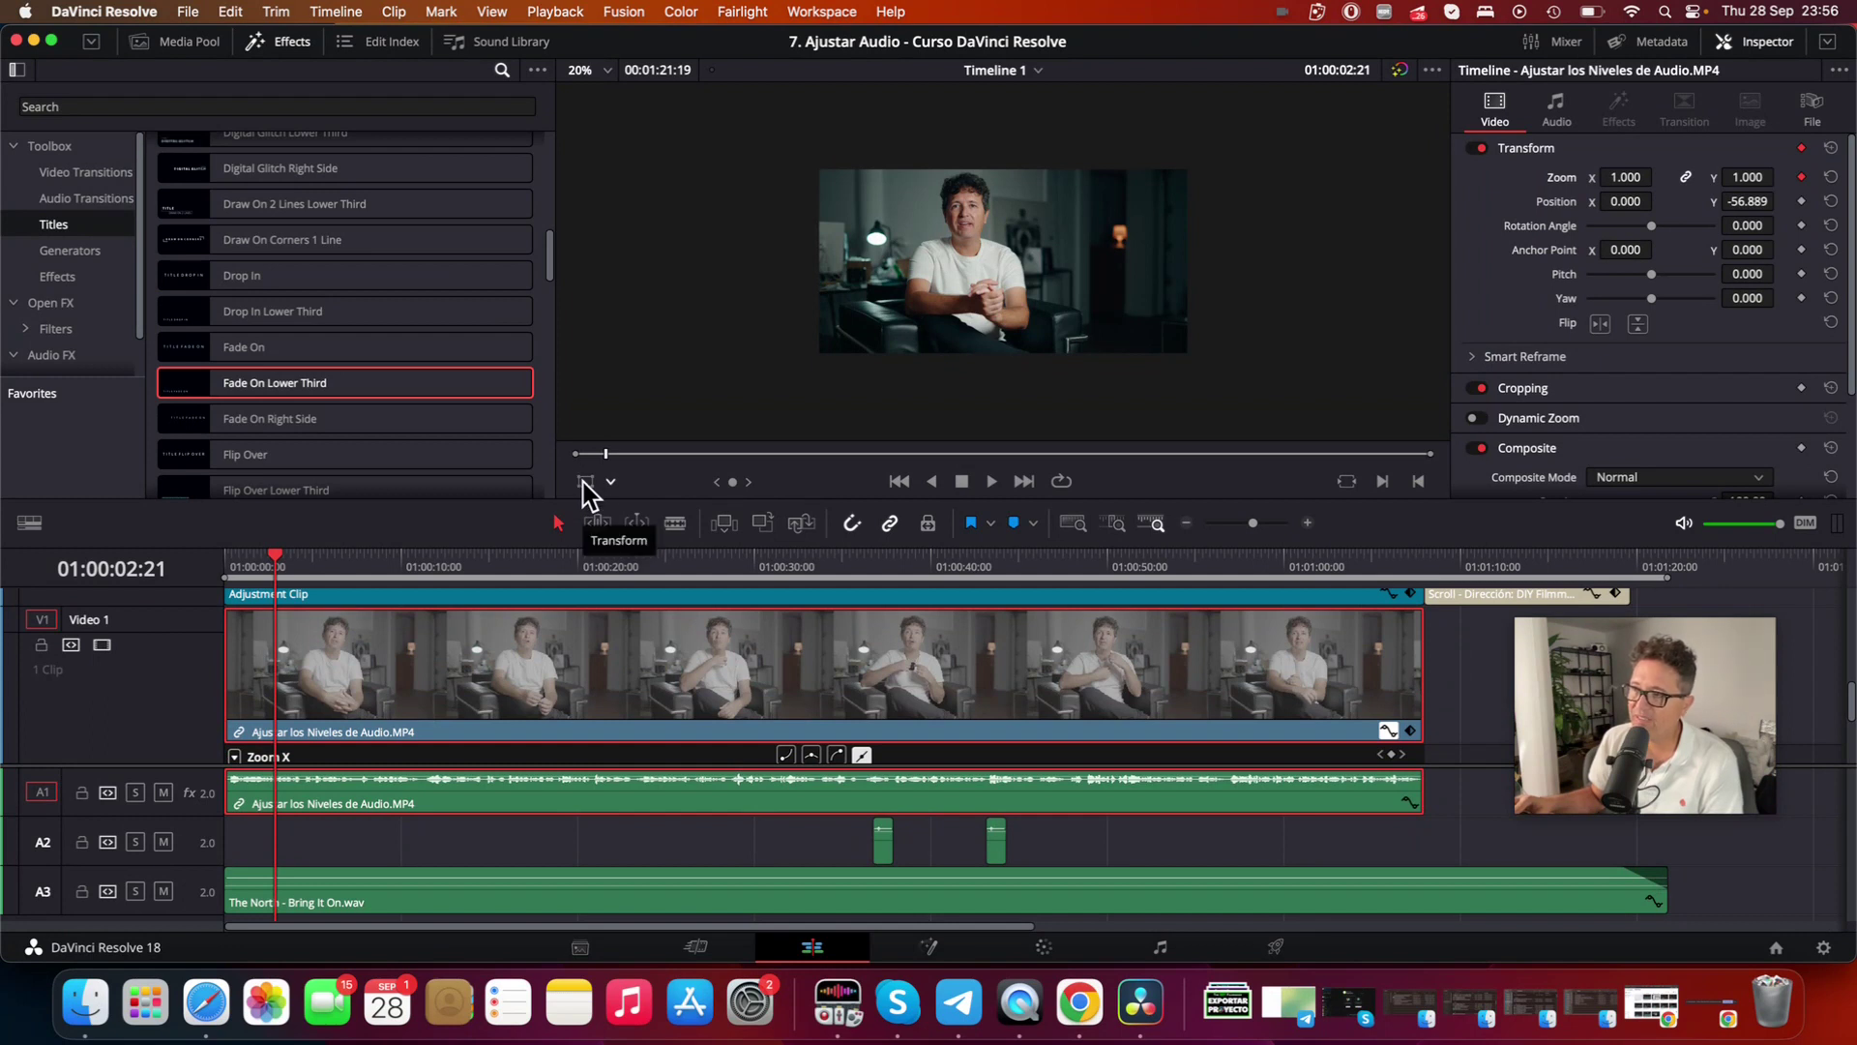
- Turn on the viewer's Transform overlay and move the playhead to 01:00:05:18
click(585, 481)
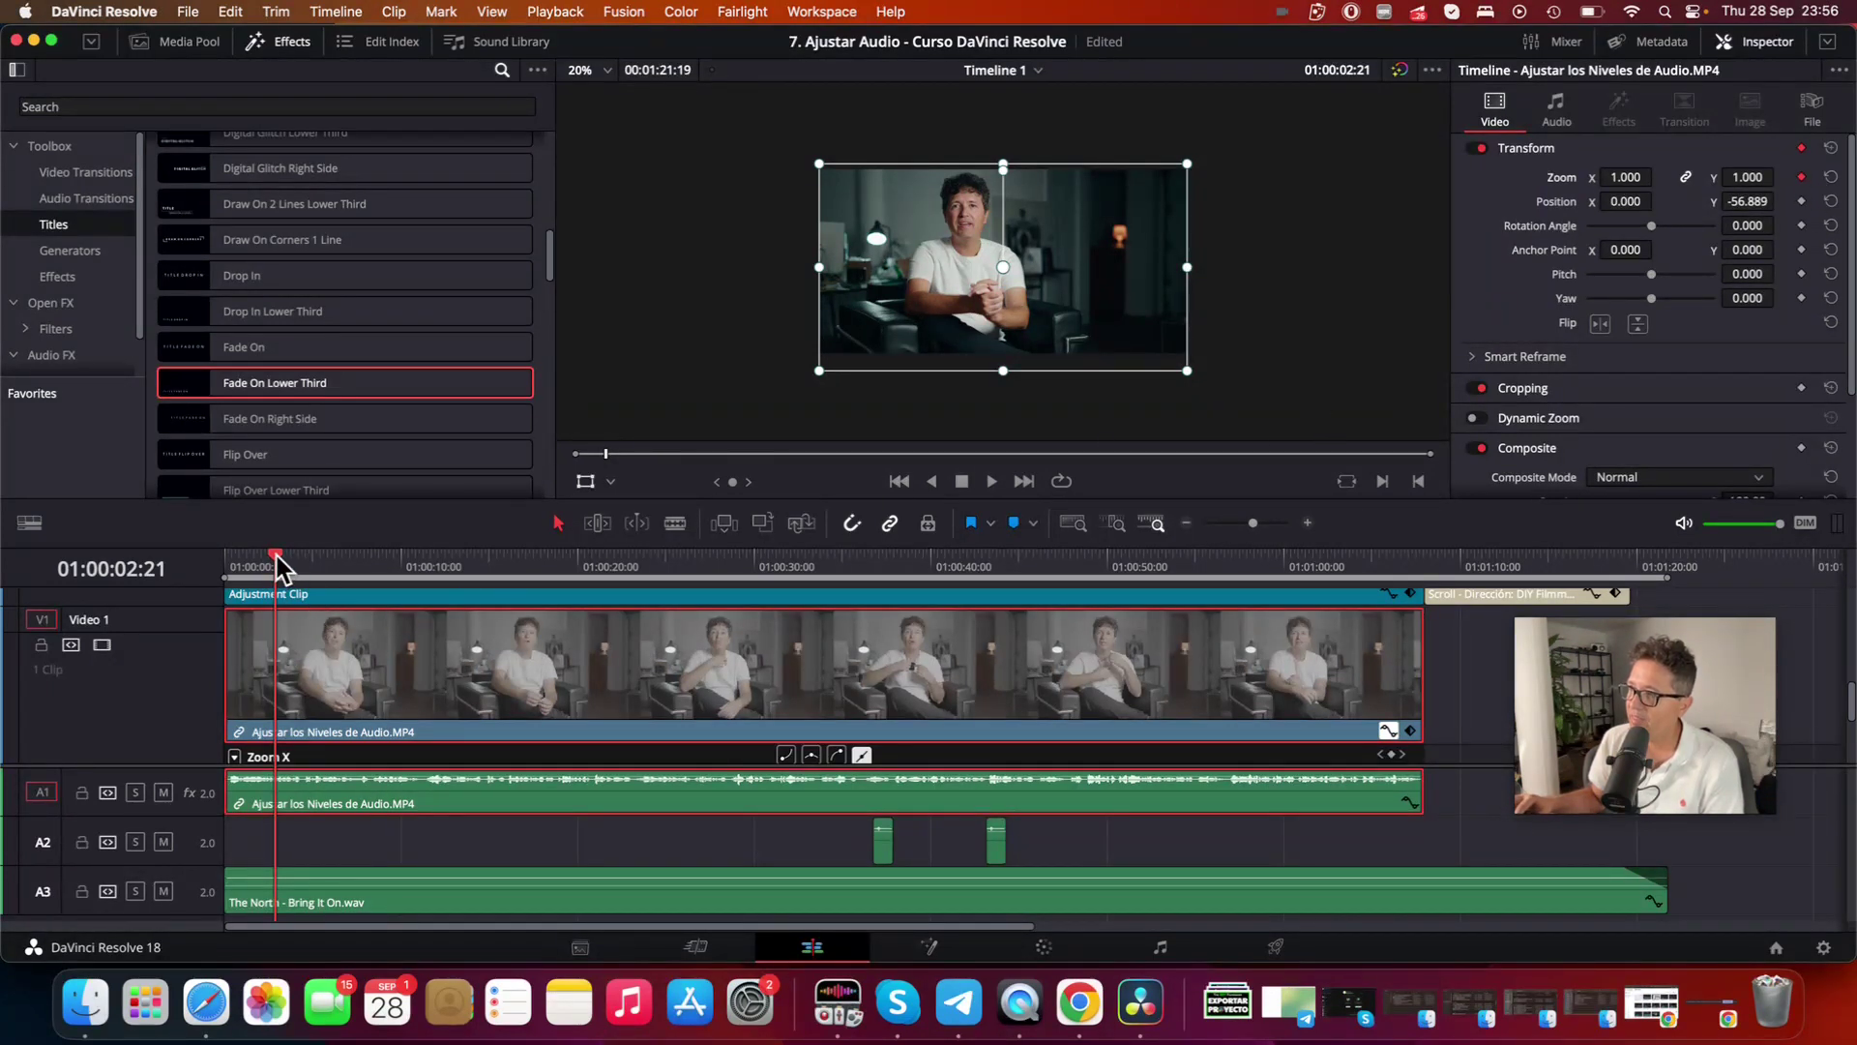
drag(277, 566, 325, 561)
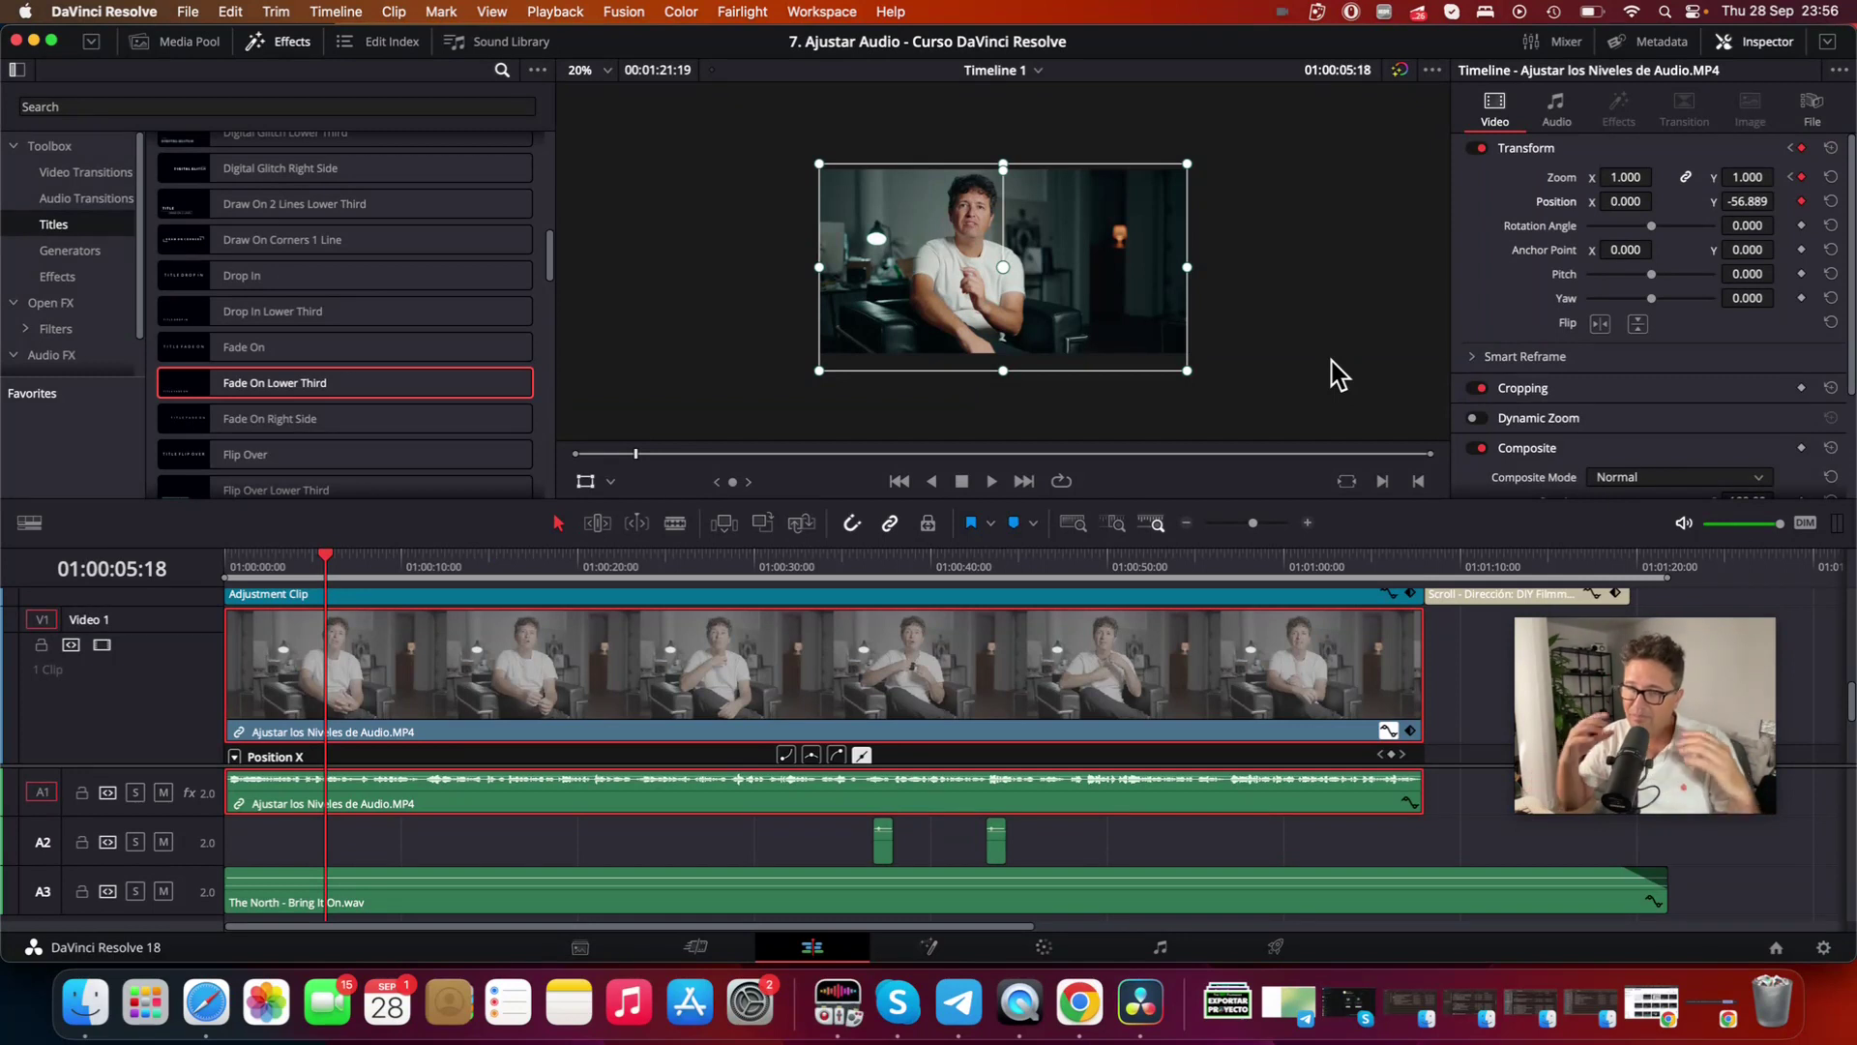
scroll(788, 705, down, 2)
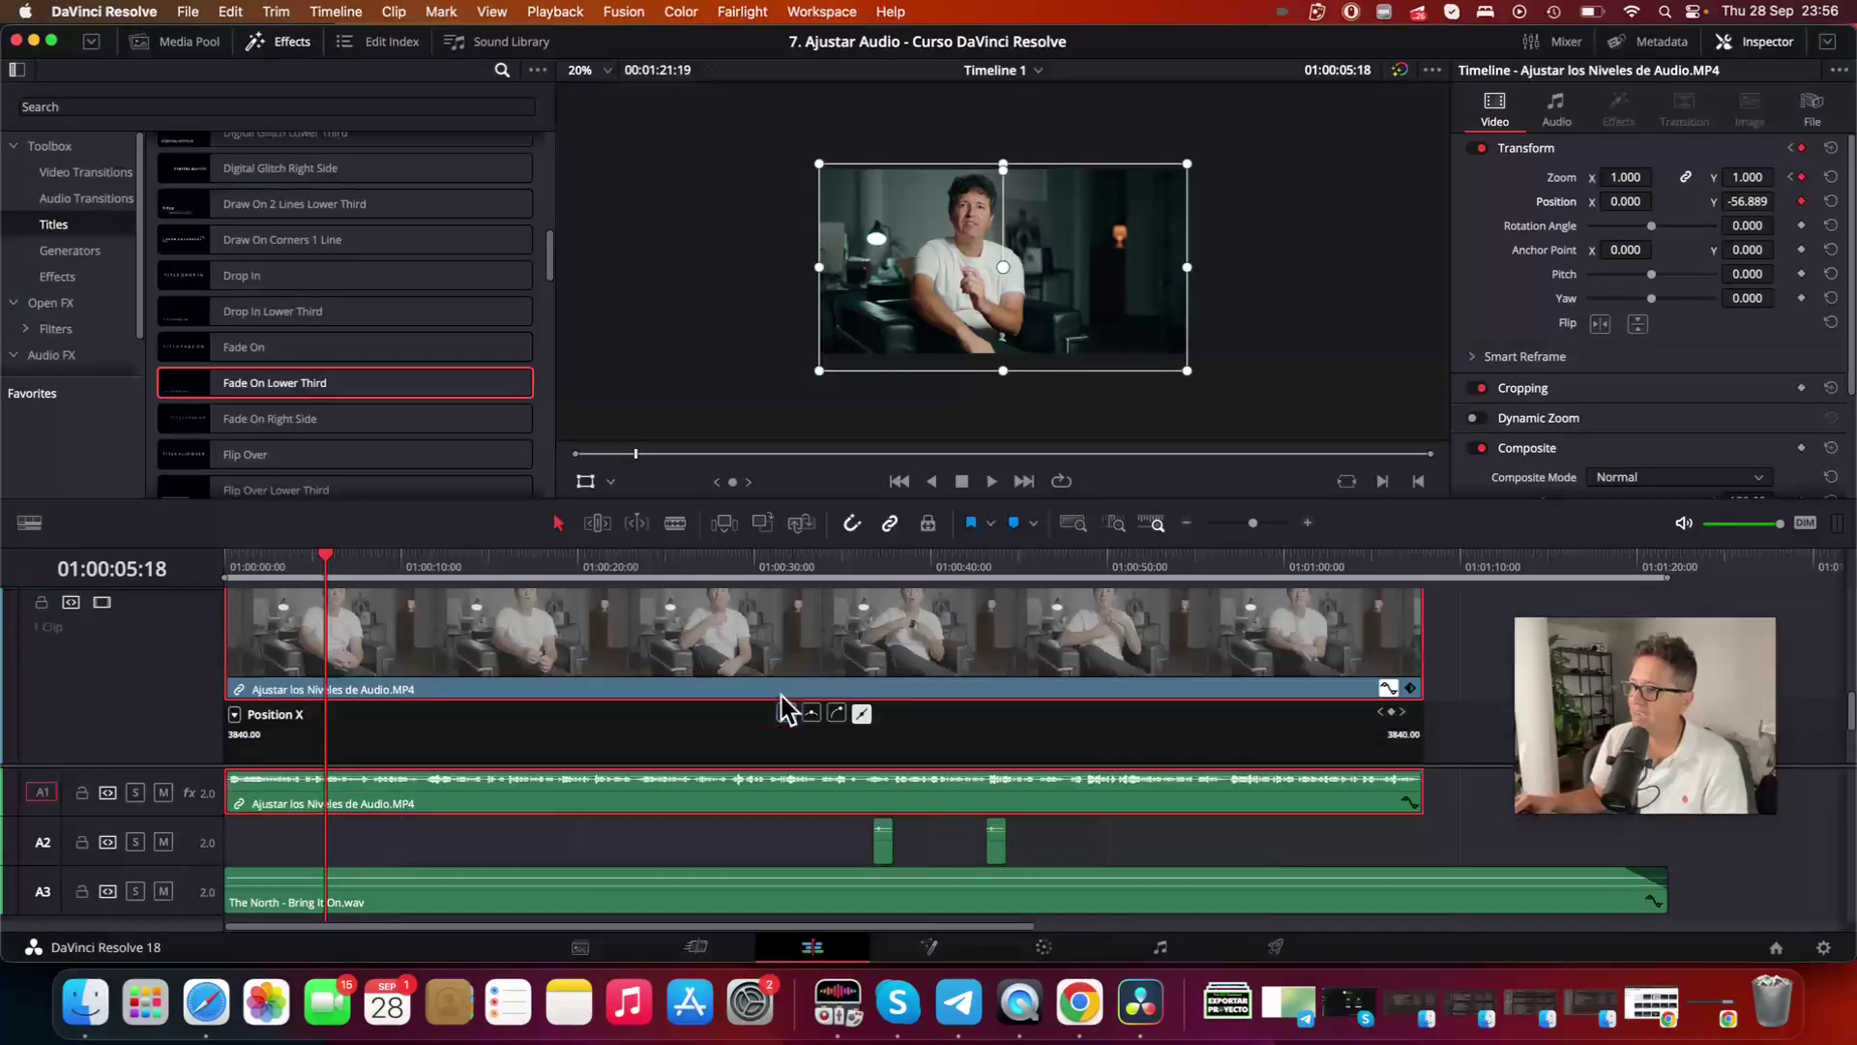
- At 01:00:18:11, punch in to zoom 1.303 with position 10.095, -326.087 framing the speaker's face
scroll(677, 705, down, 3)
mouse_move(328, 687)
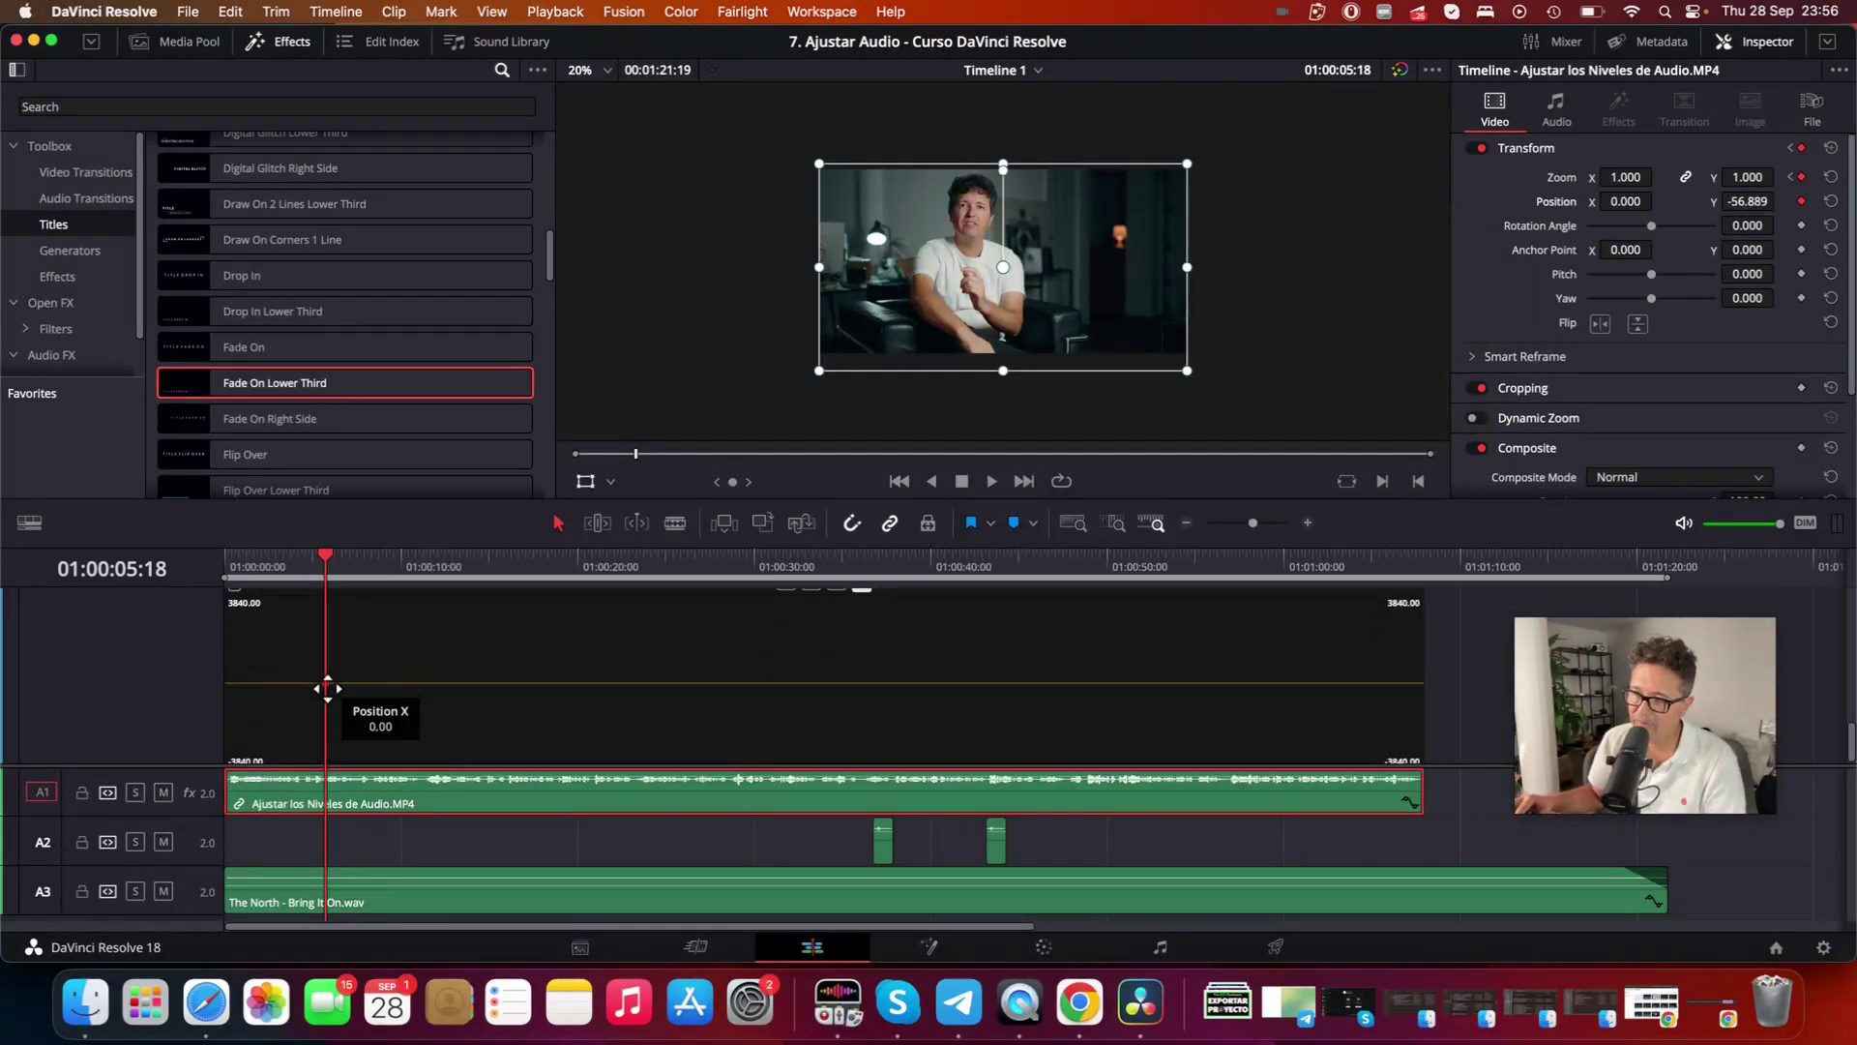
scroll(330, 695, up, 5)
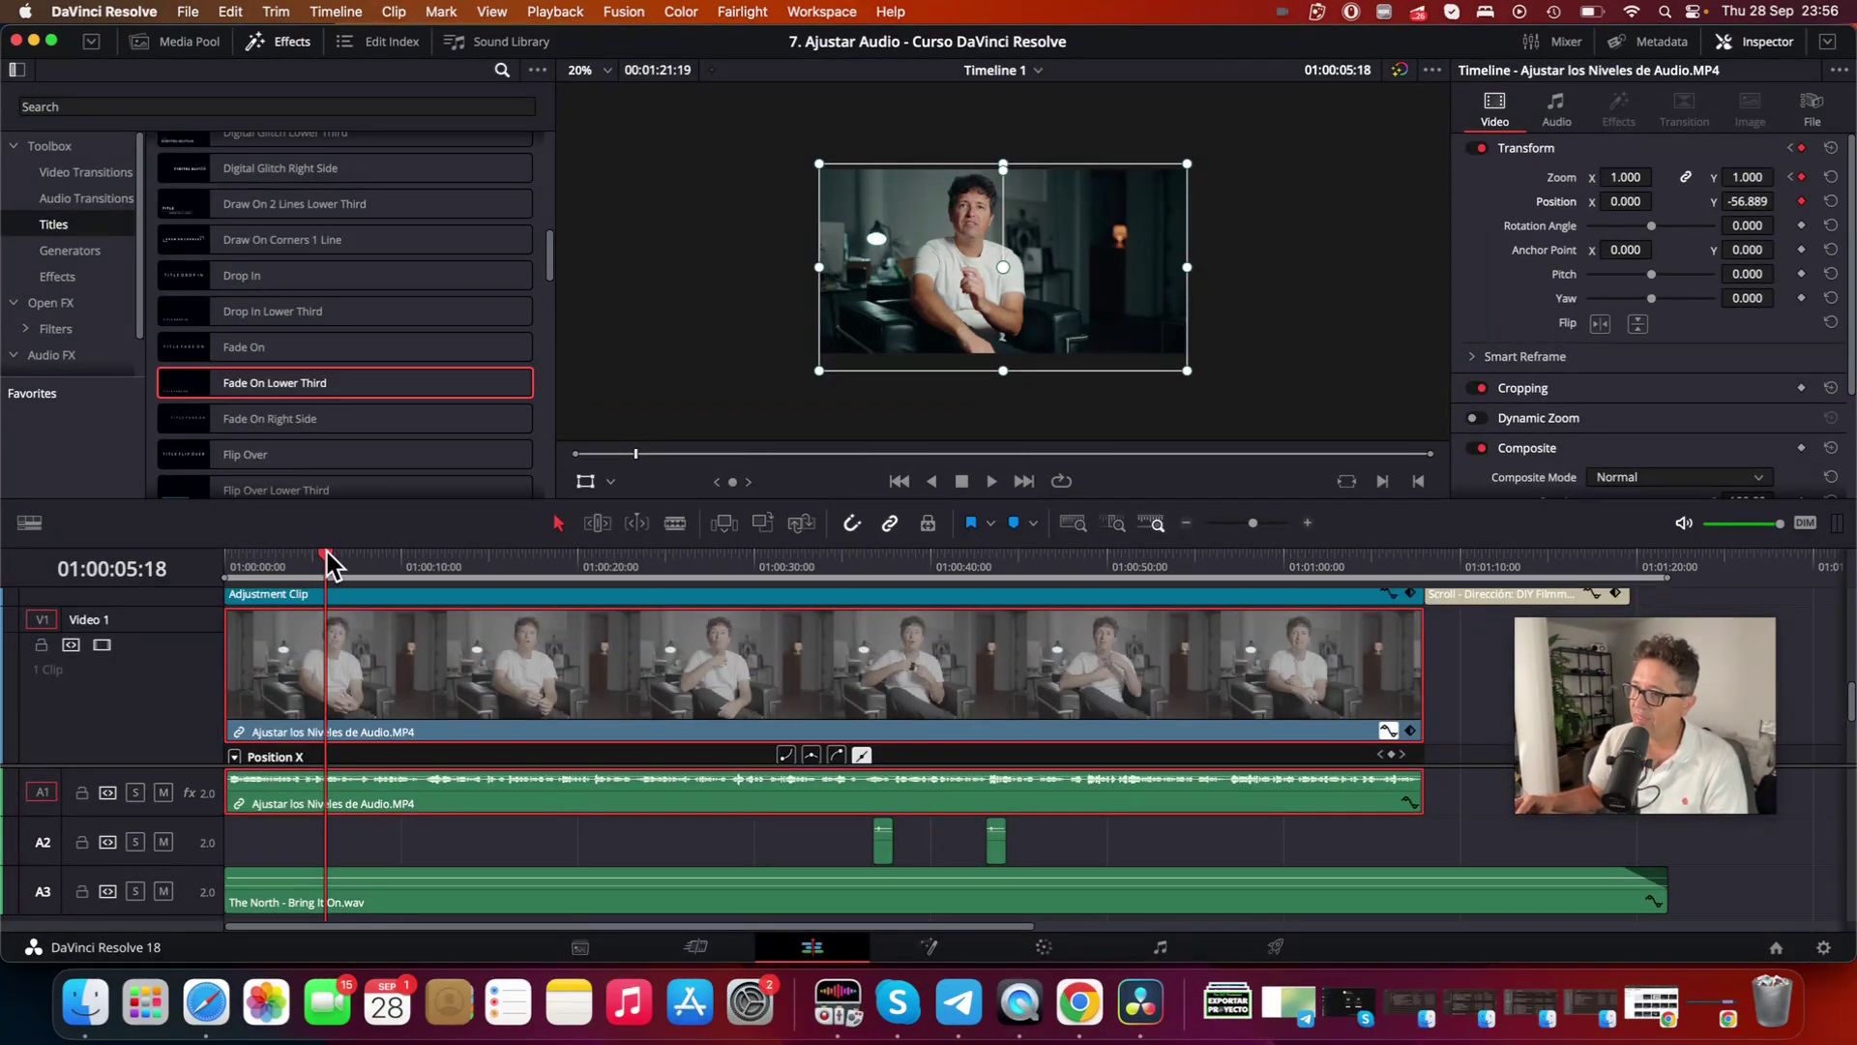
drag(327, 561, 552, 561)
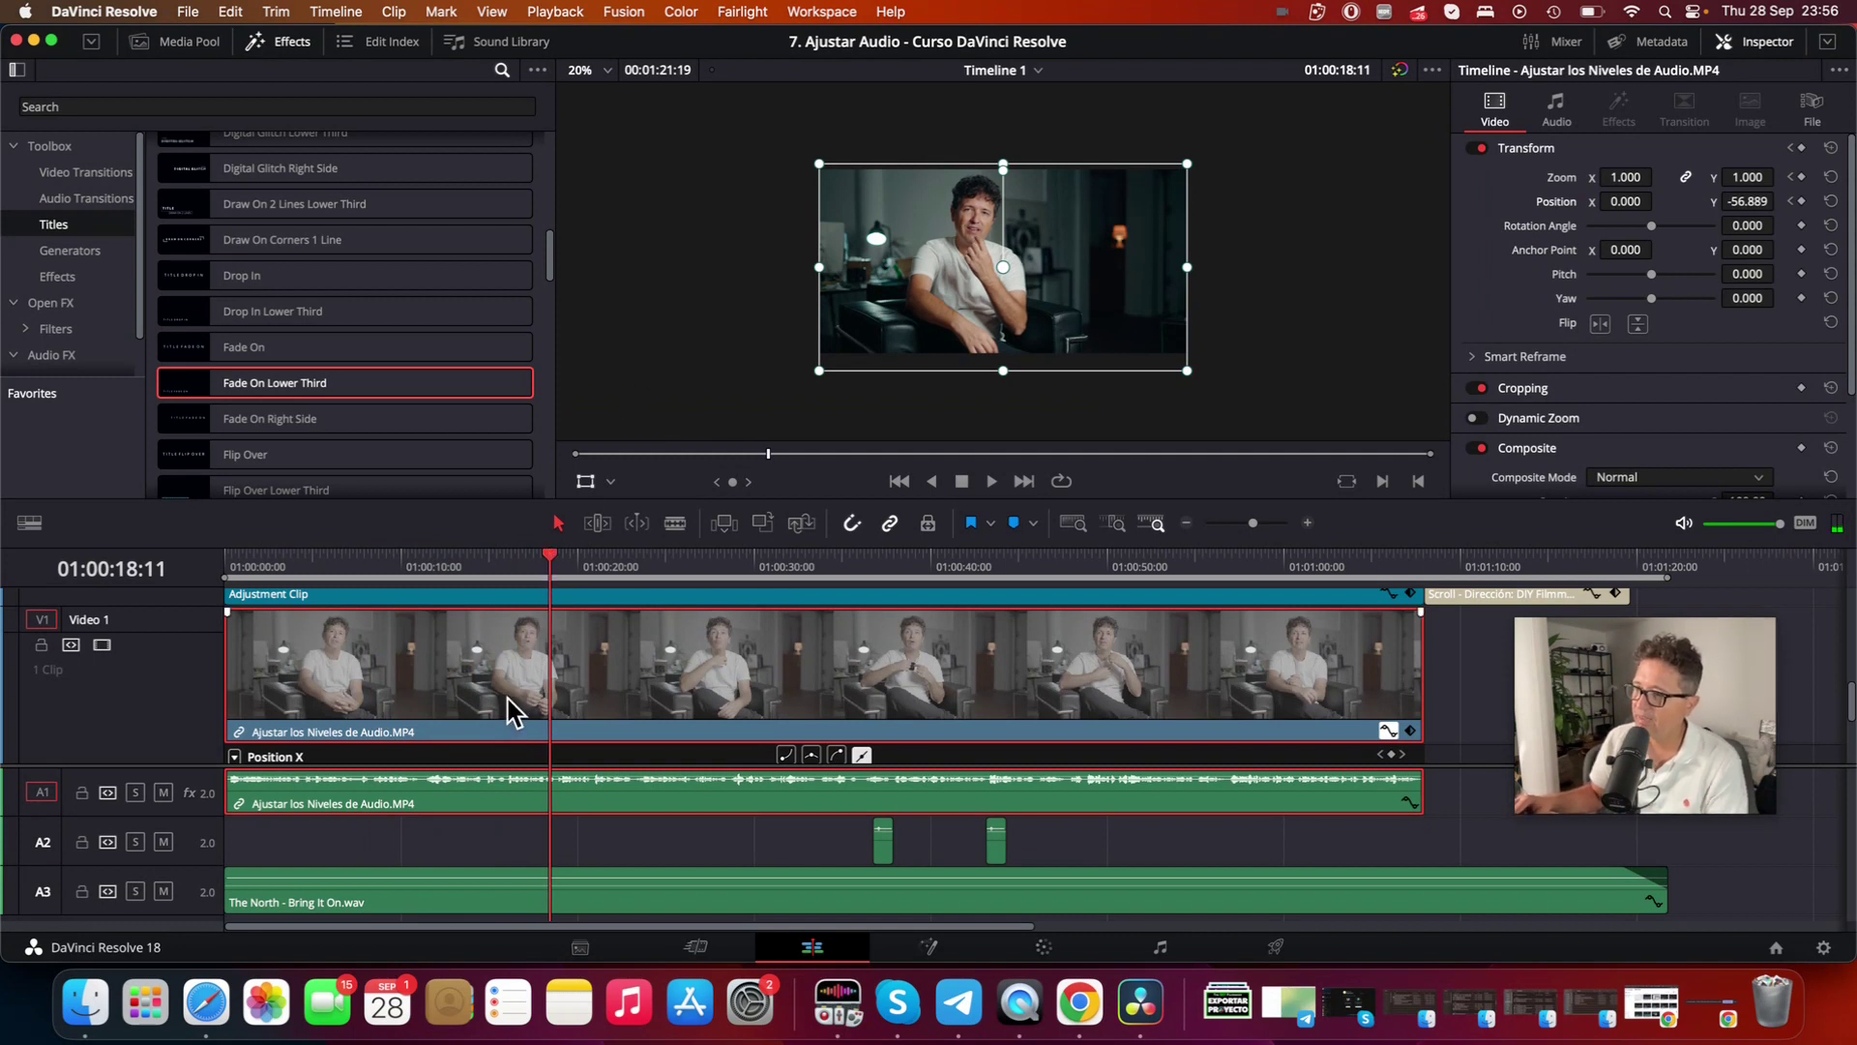
scroll(508, 698, down, 4)
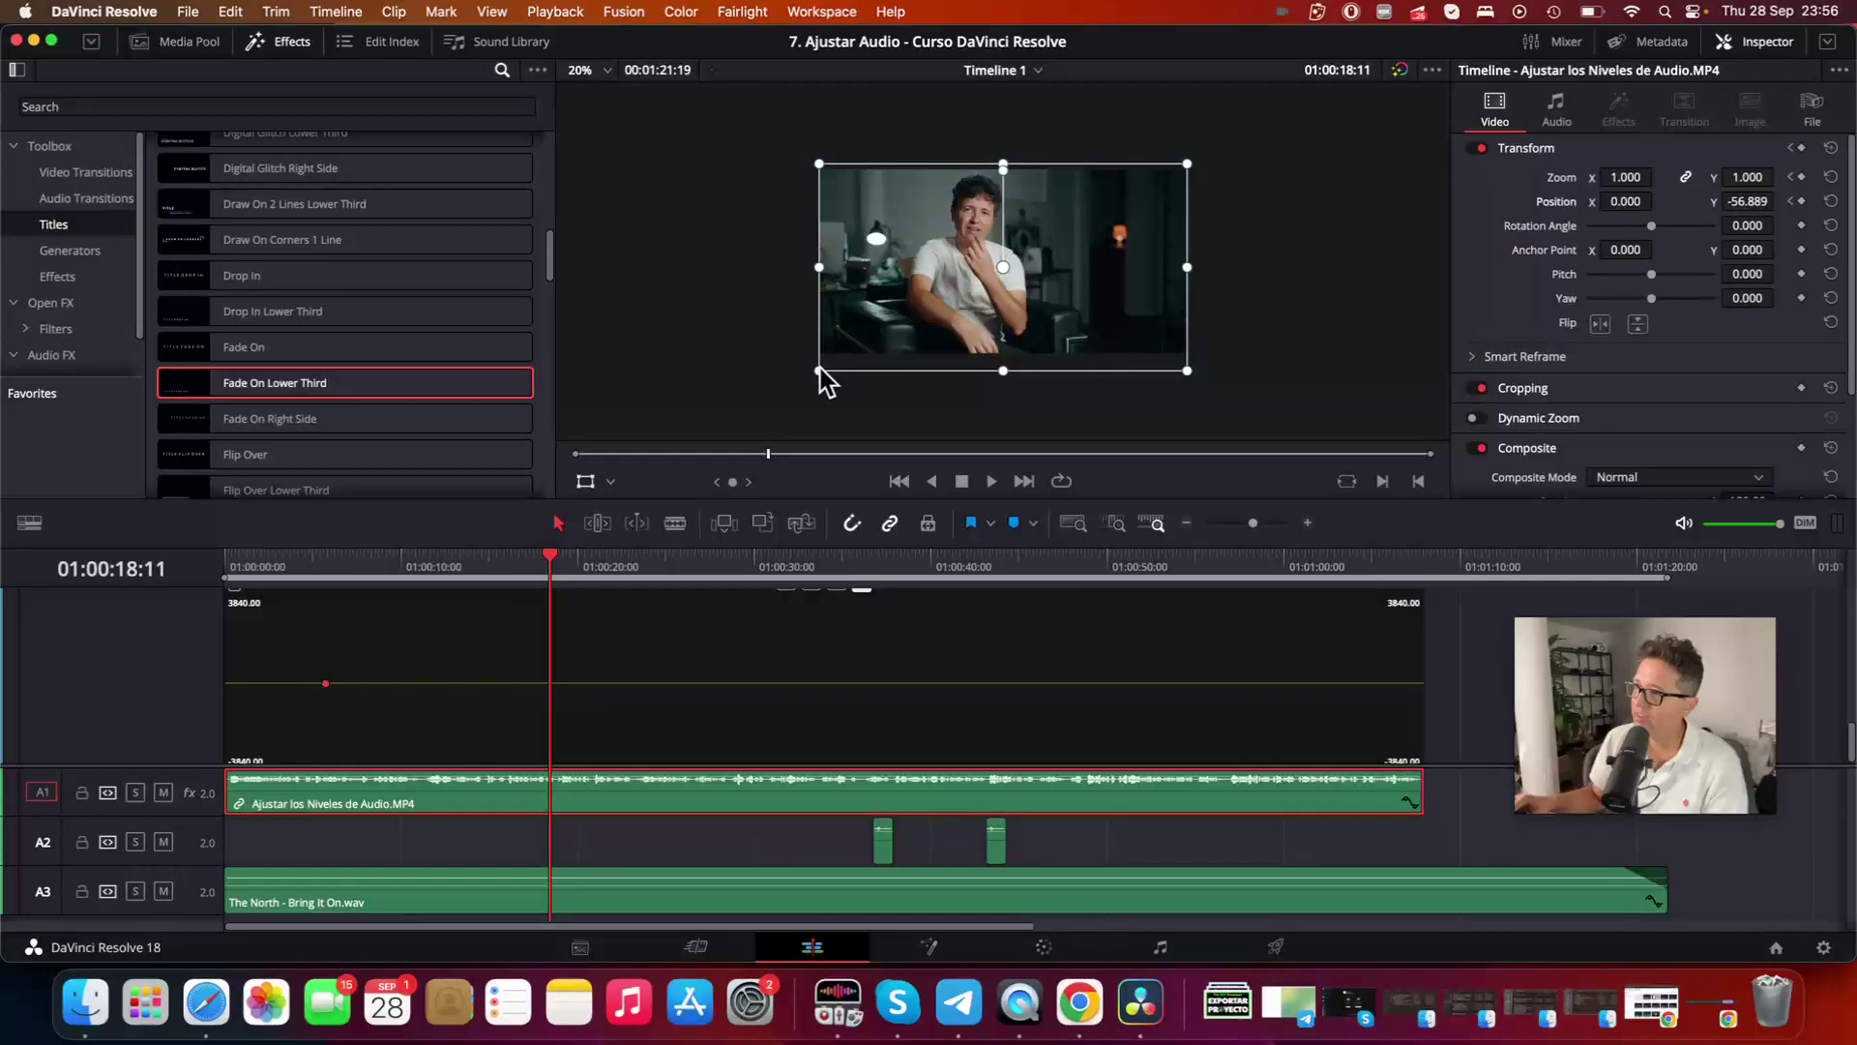
drag(819, 370, 763, 403)
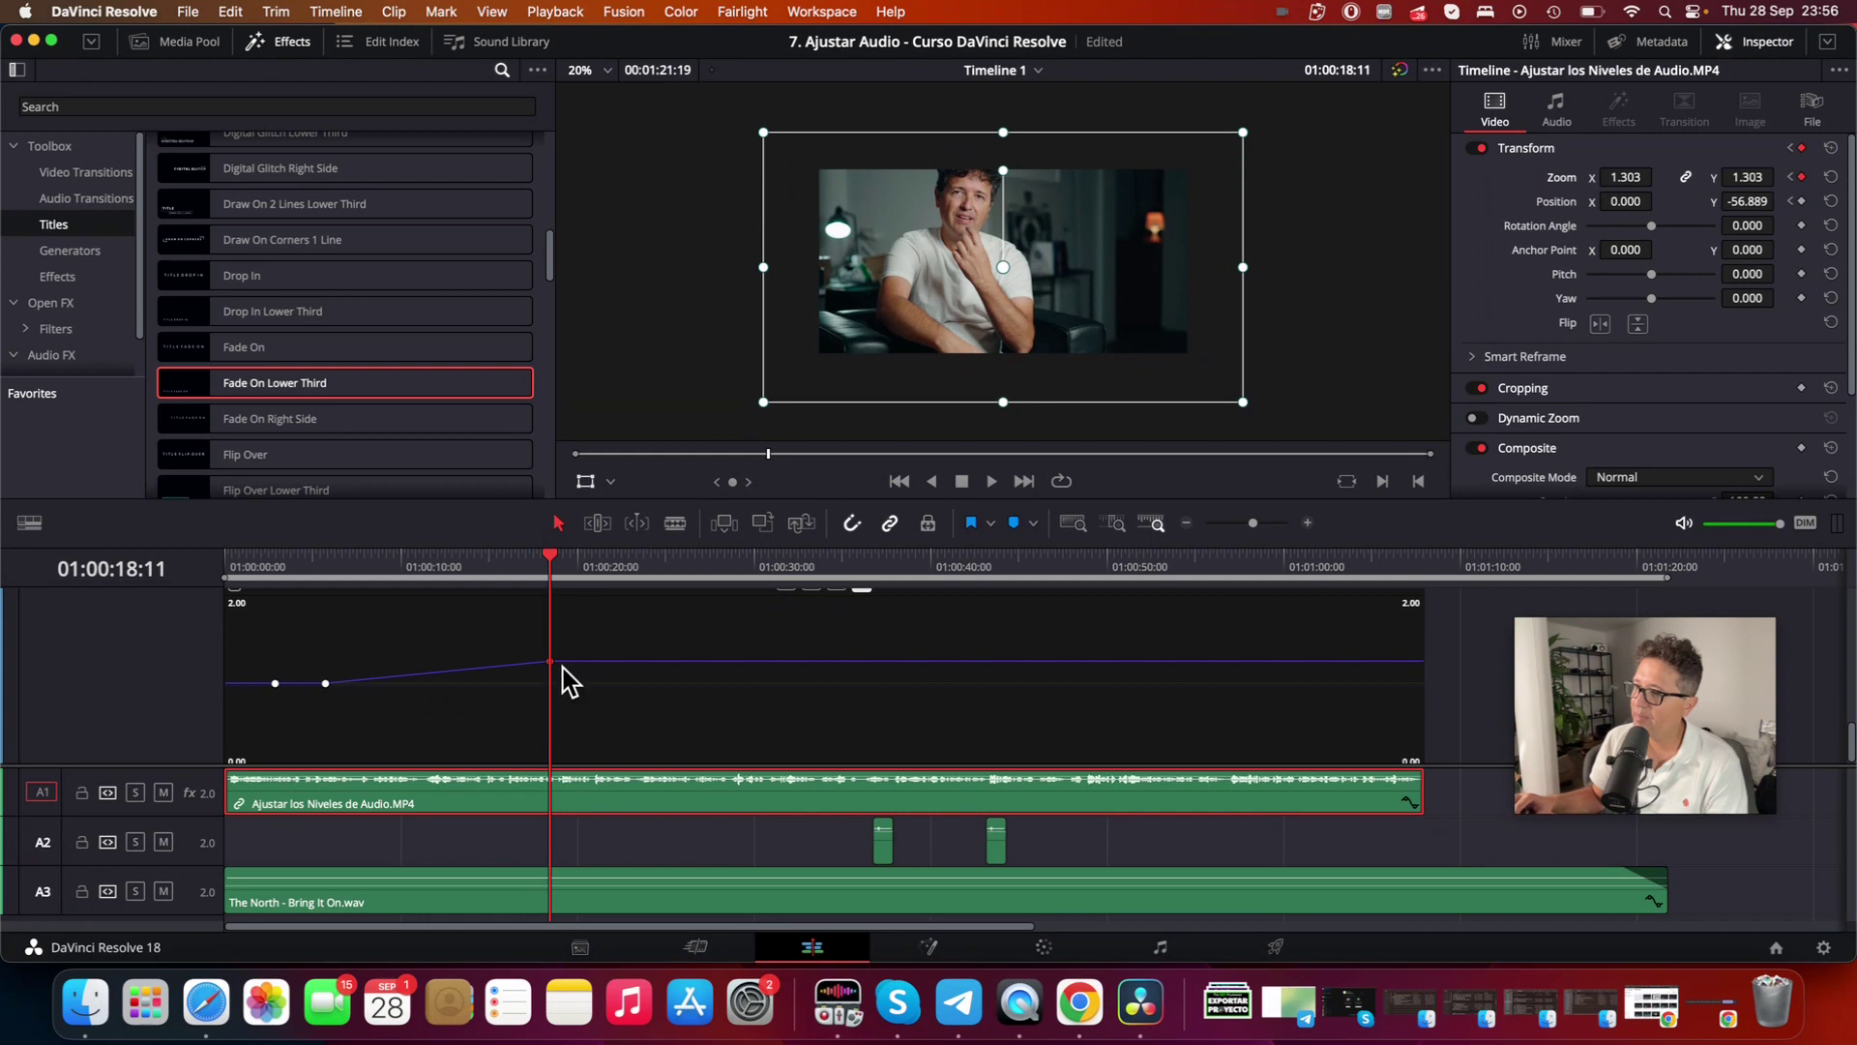
mouse_move(895, 228)
mouse_down()
mouse_move(909, 249)
mouse_move(894, 246)
mouse_up()
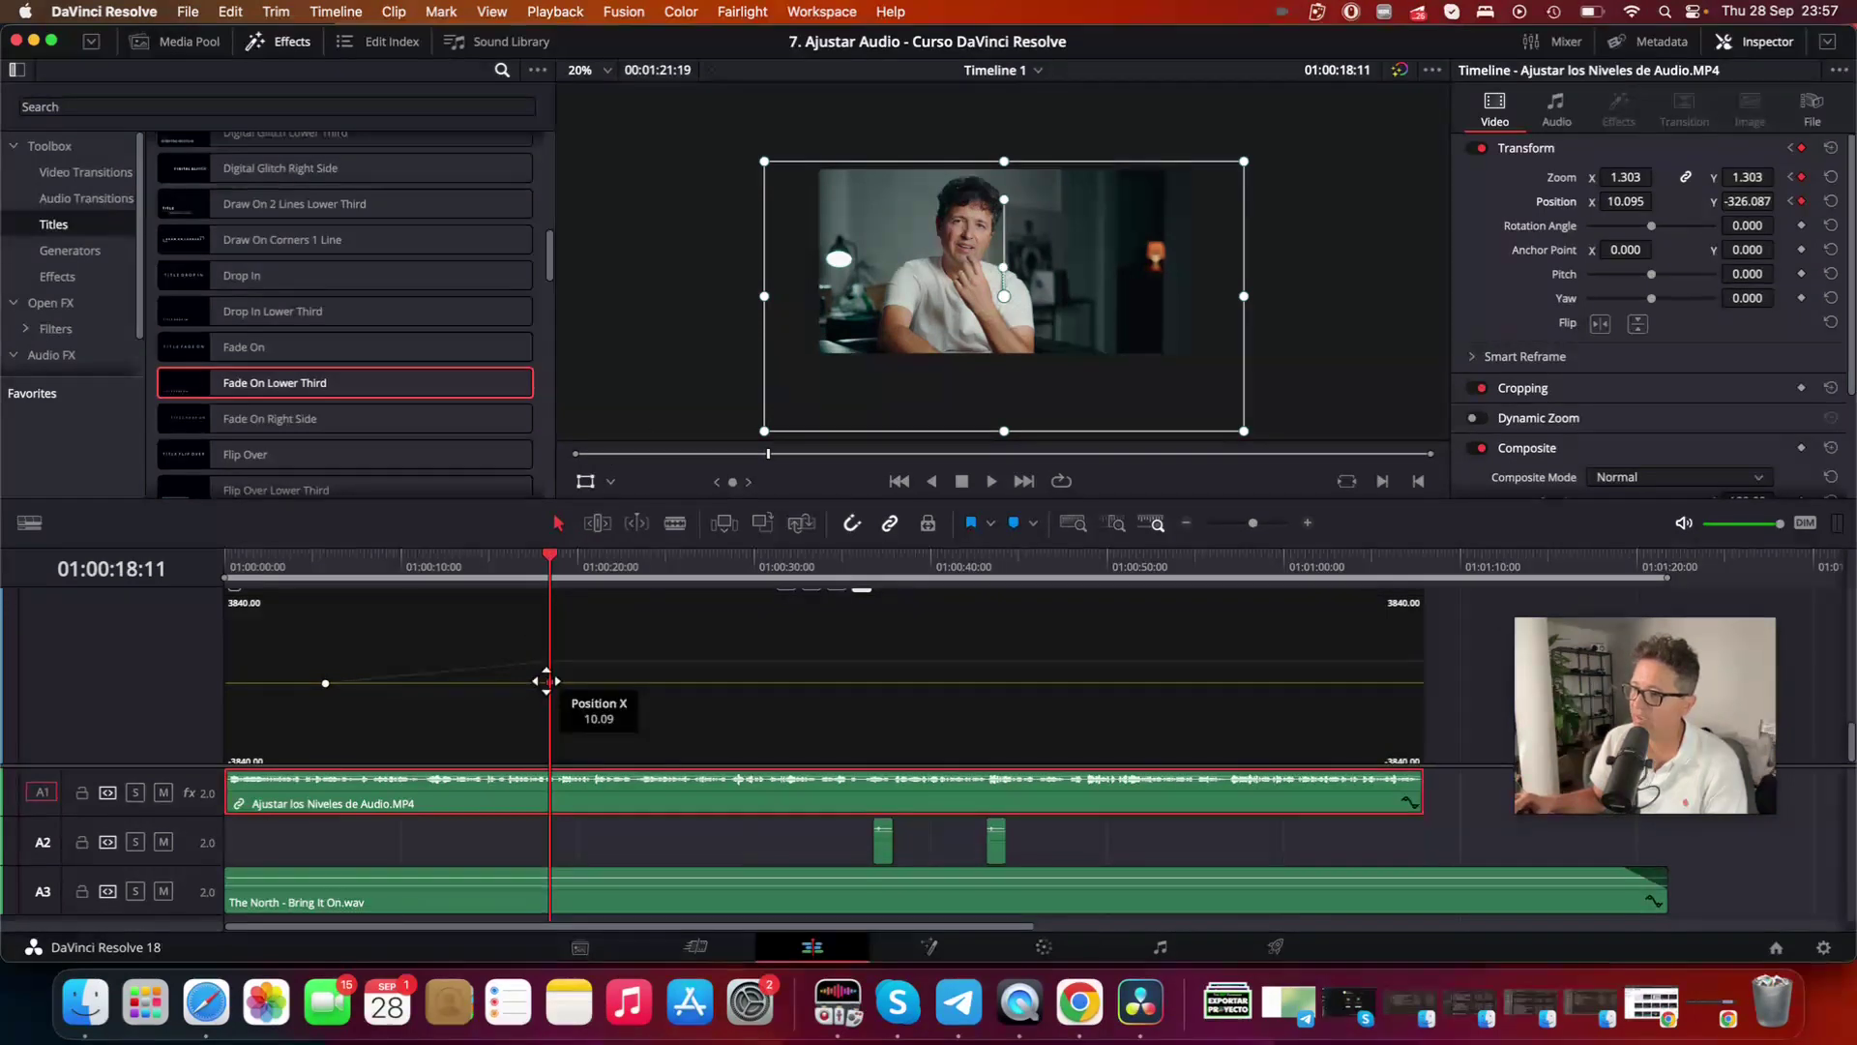
mouse_move(552, 561)
mouse_down()
mouse_move(787, 561)
mouse_move(769, 560)
mouse_up()
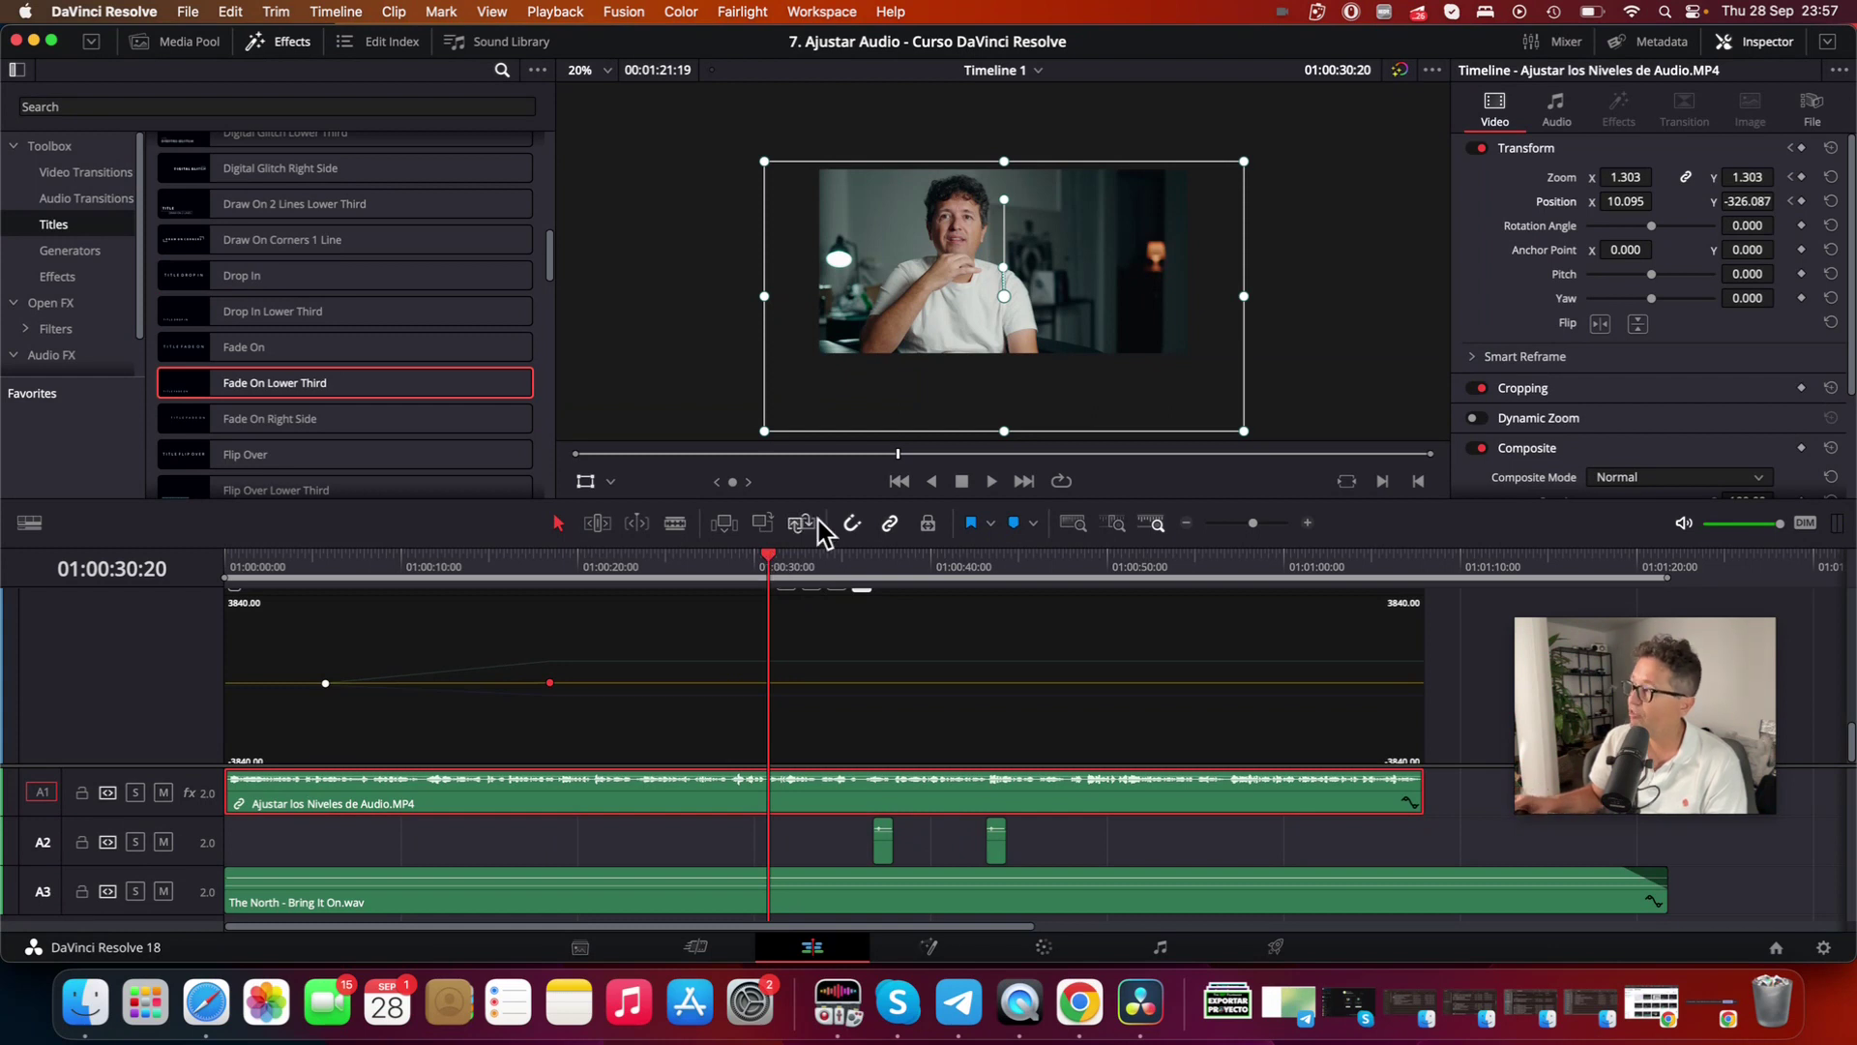
- Add Zoom and Position keyframes at 01:00:30:20 to hold the punch-in
click(1801, 177)
click(1801, 201)
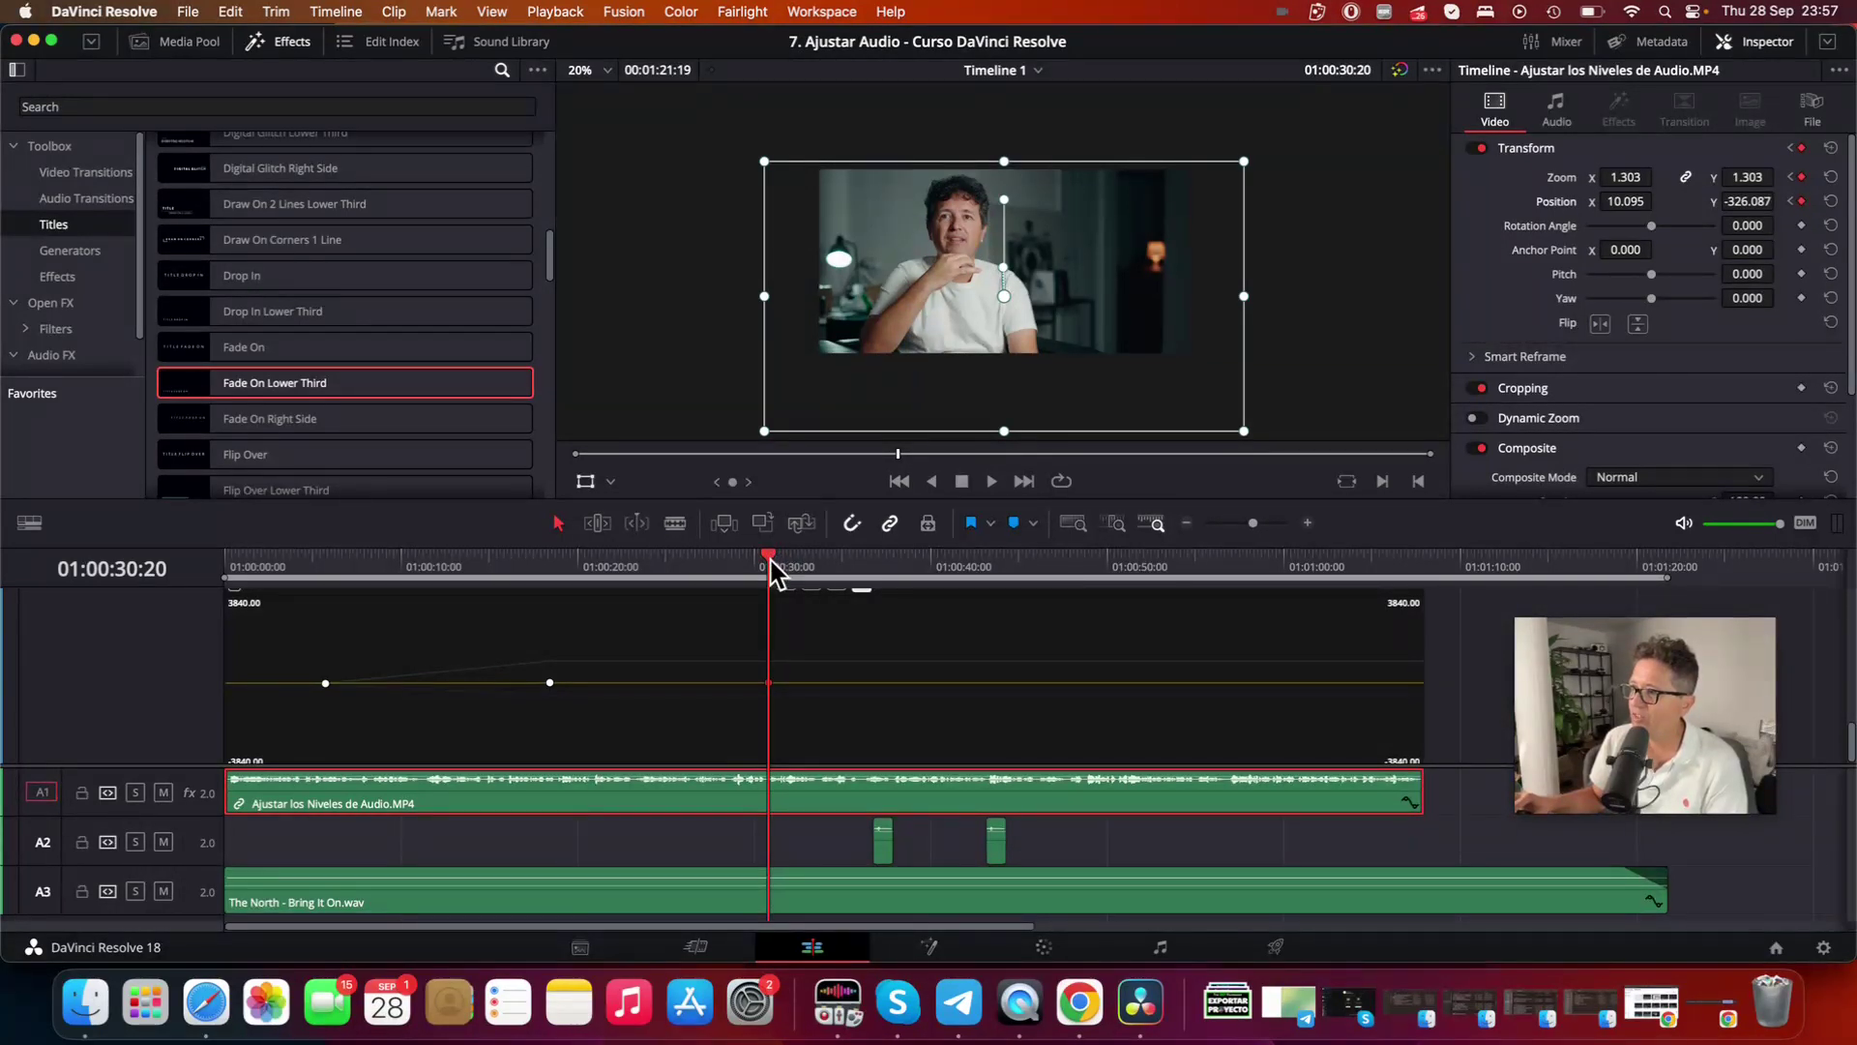
drag(772, 554, 990, 567)
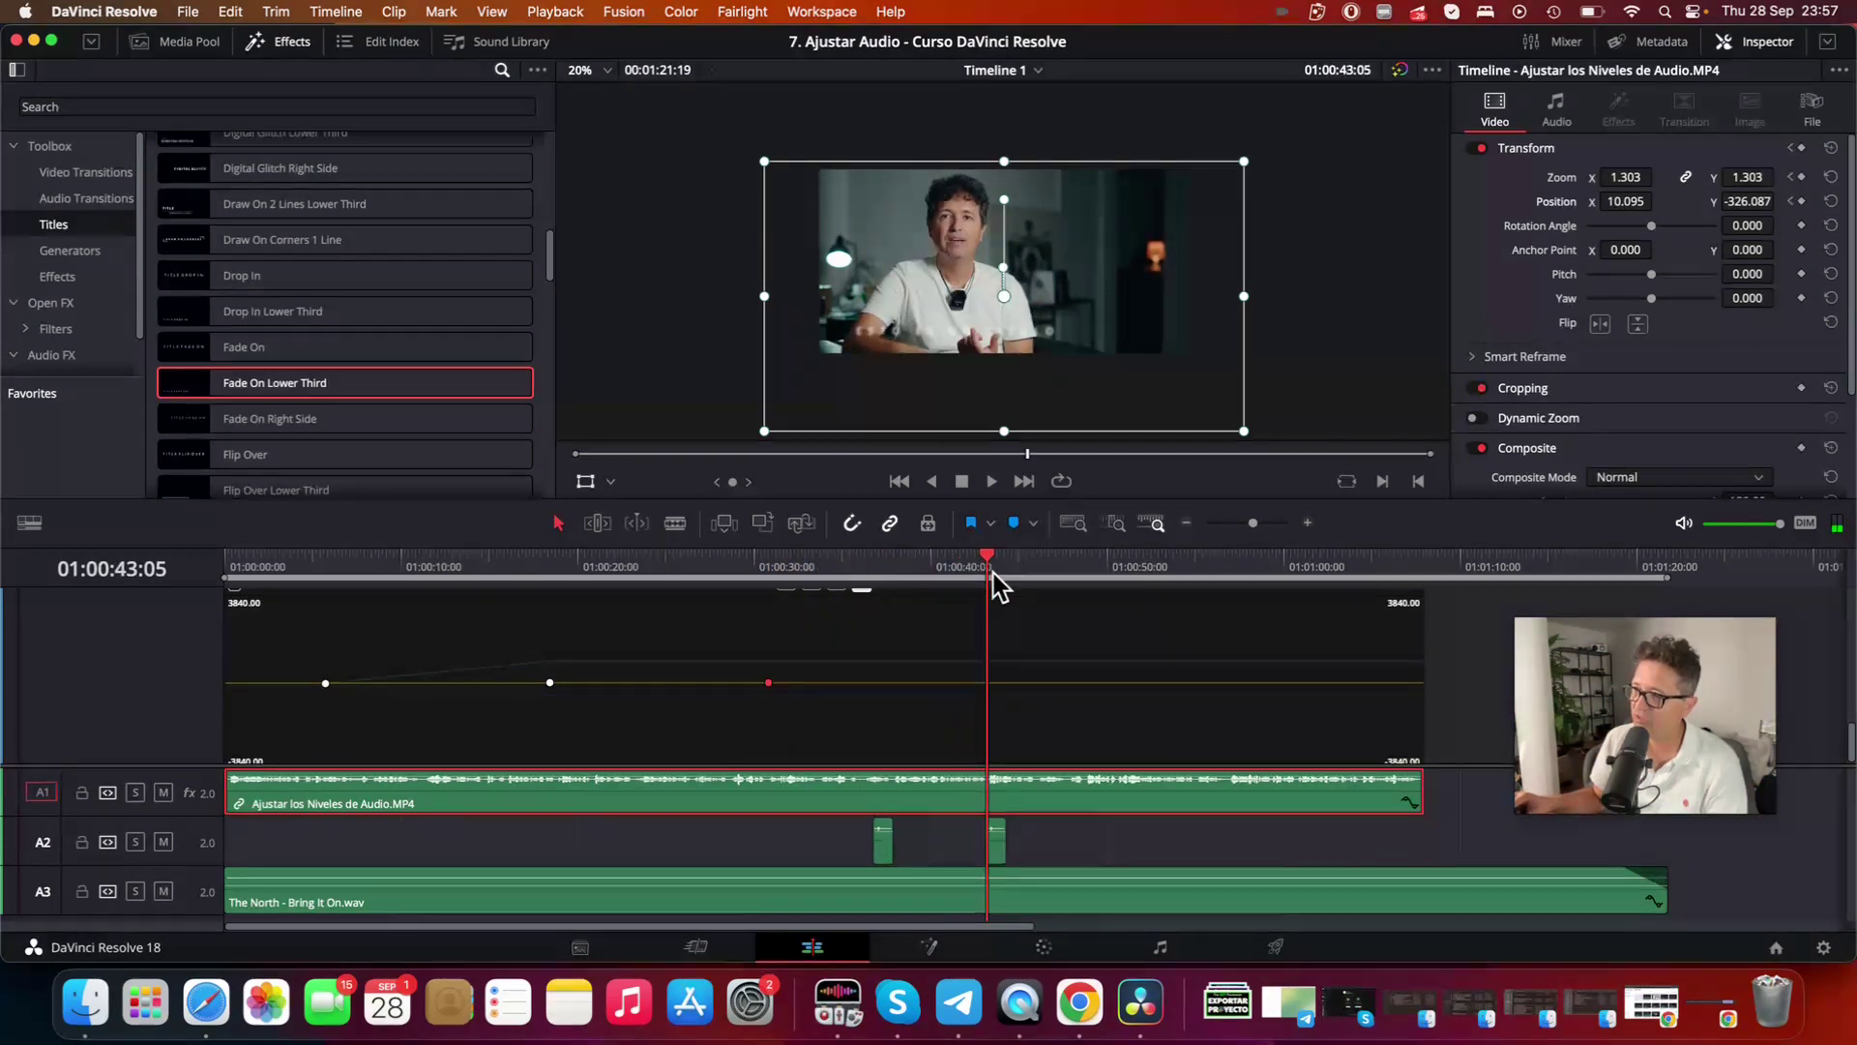
- Ease out to zoom 1.059, position -90.854, -92.782 at 01:00:43:05, then save the project
drag(764, 431, 830, 392)
drag(942, 304, 932, 272)
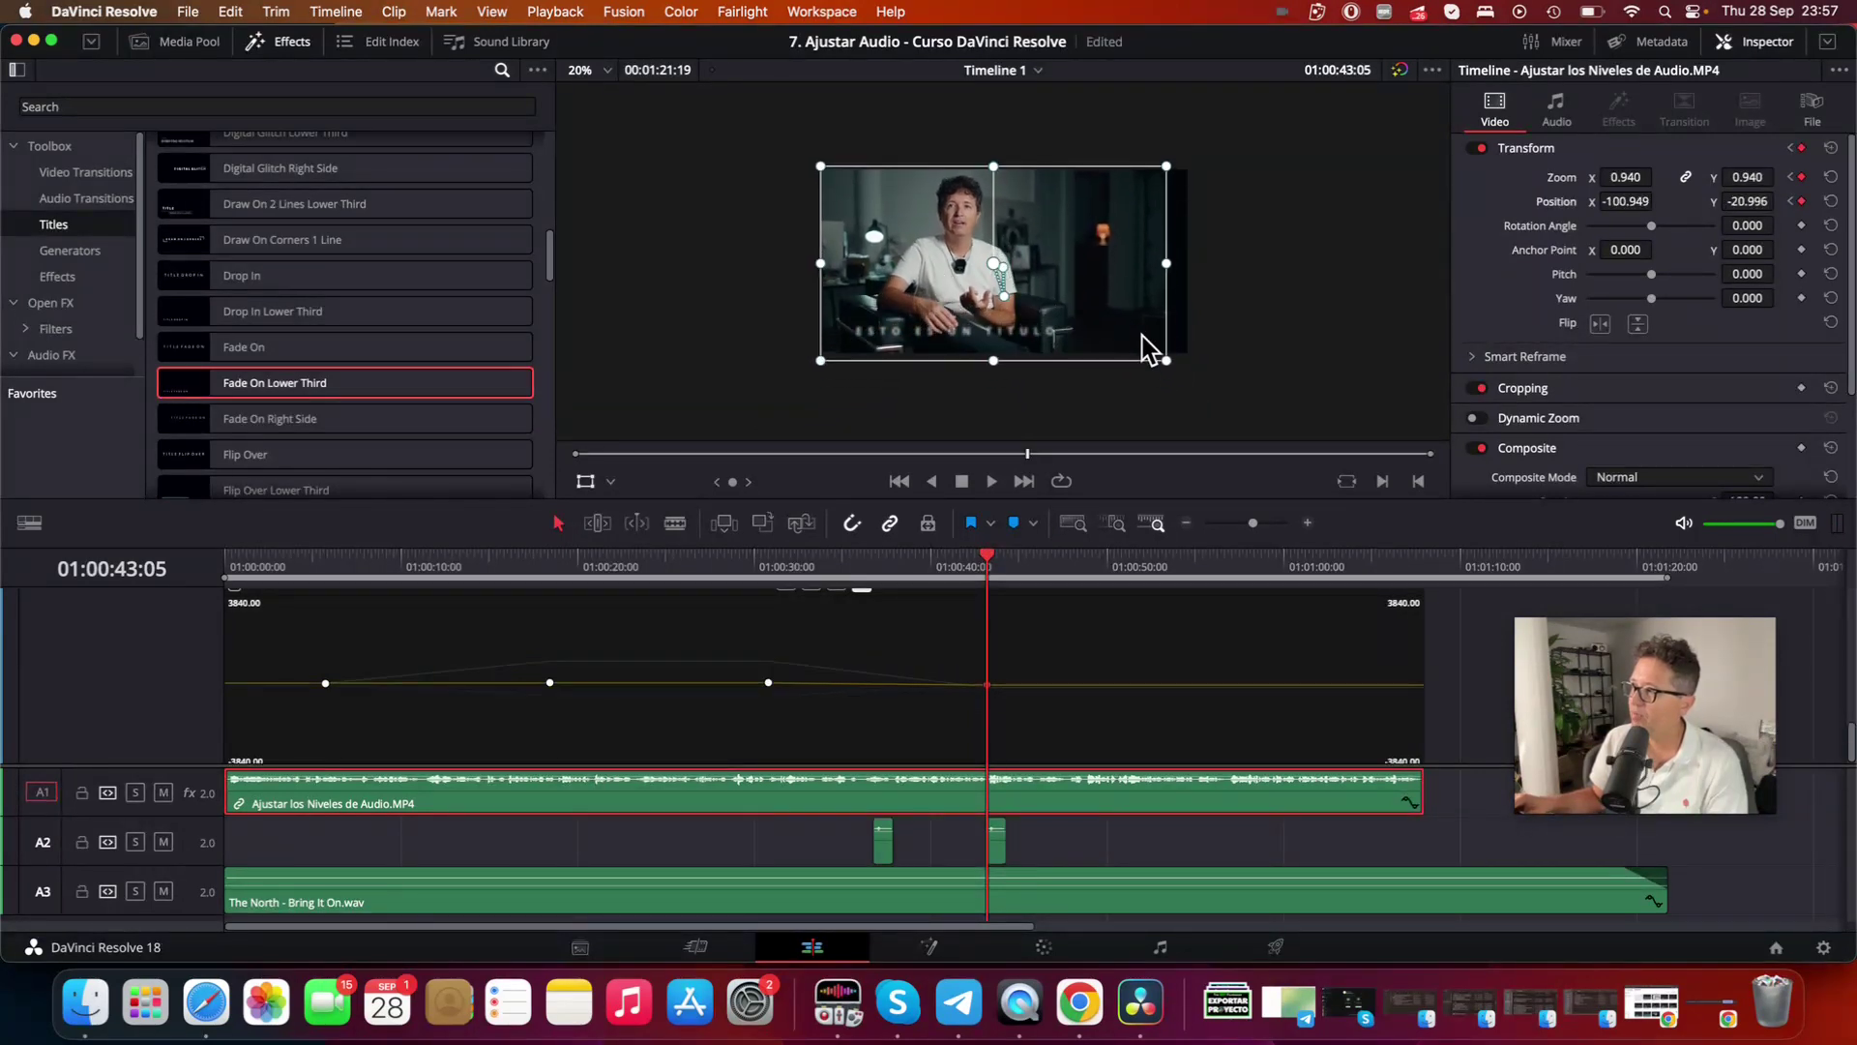
drag(1168, 359, 1192, 376)
drag(1099, 307, 1081, 306)
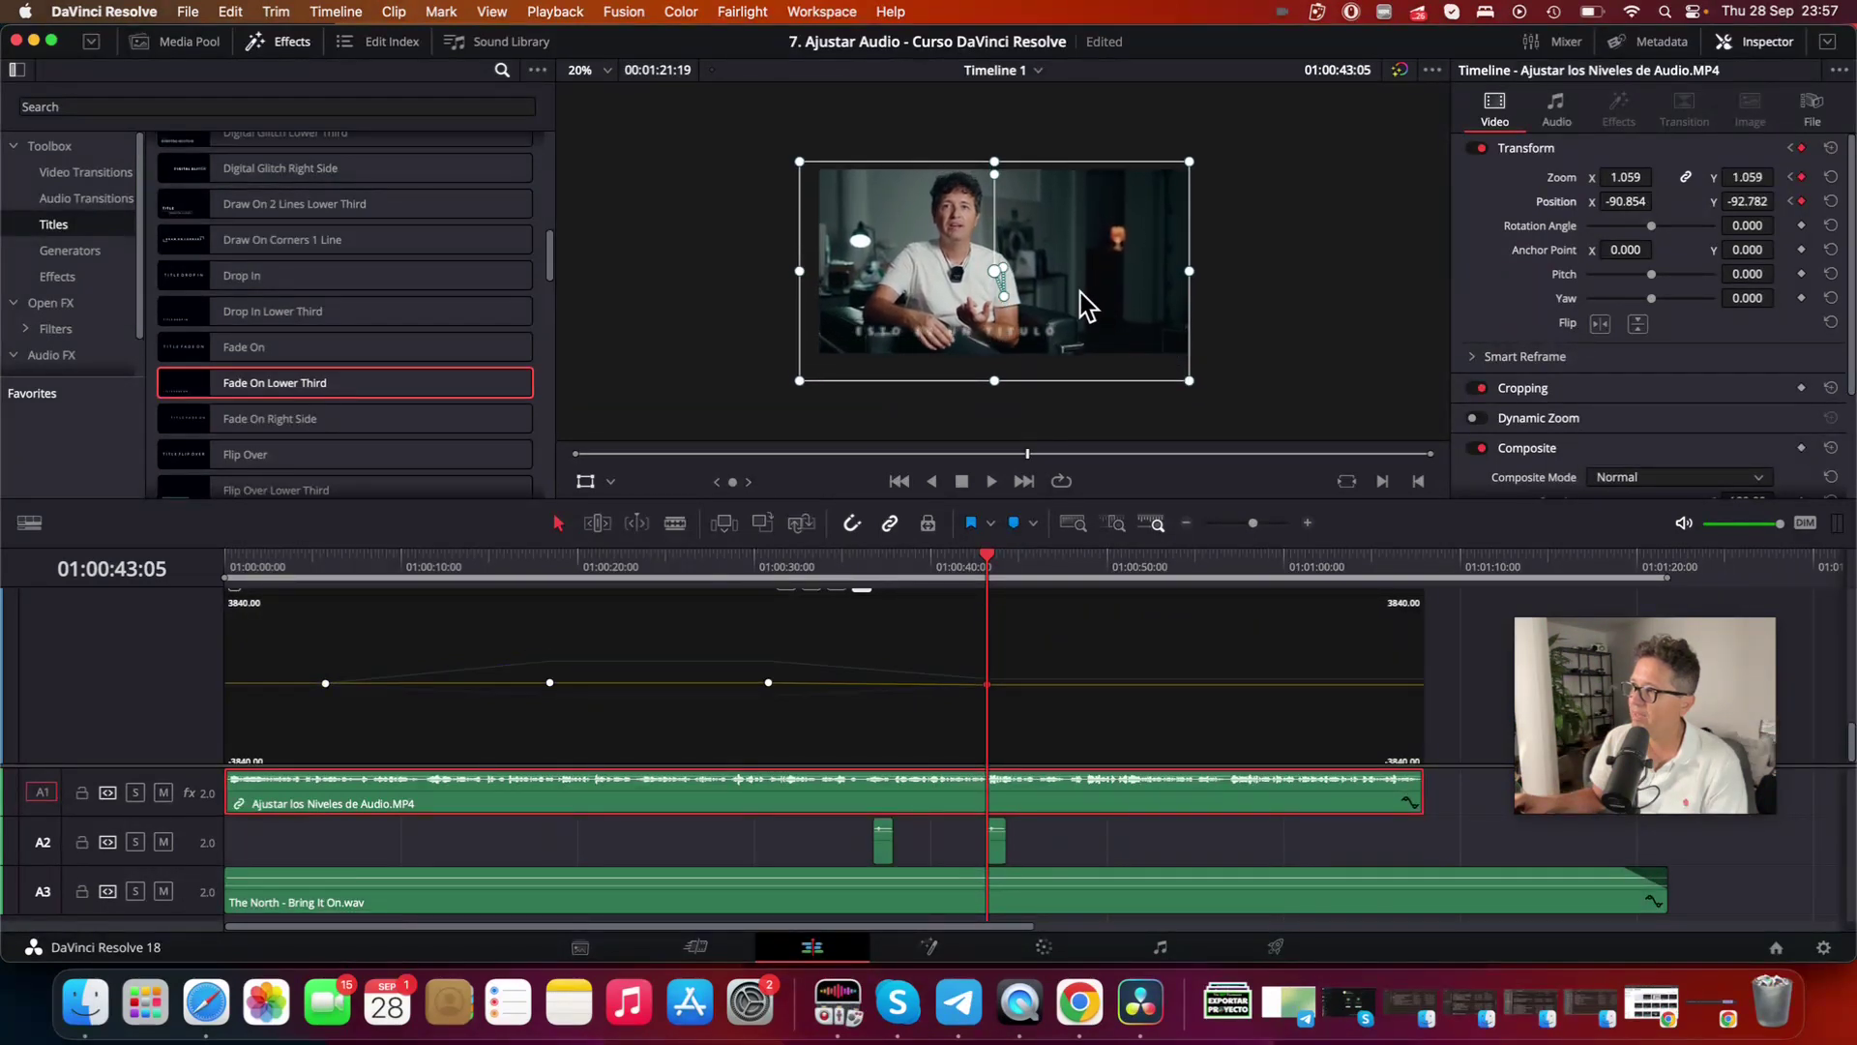
key(super+s)
drag(988, 559, 229, 594)
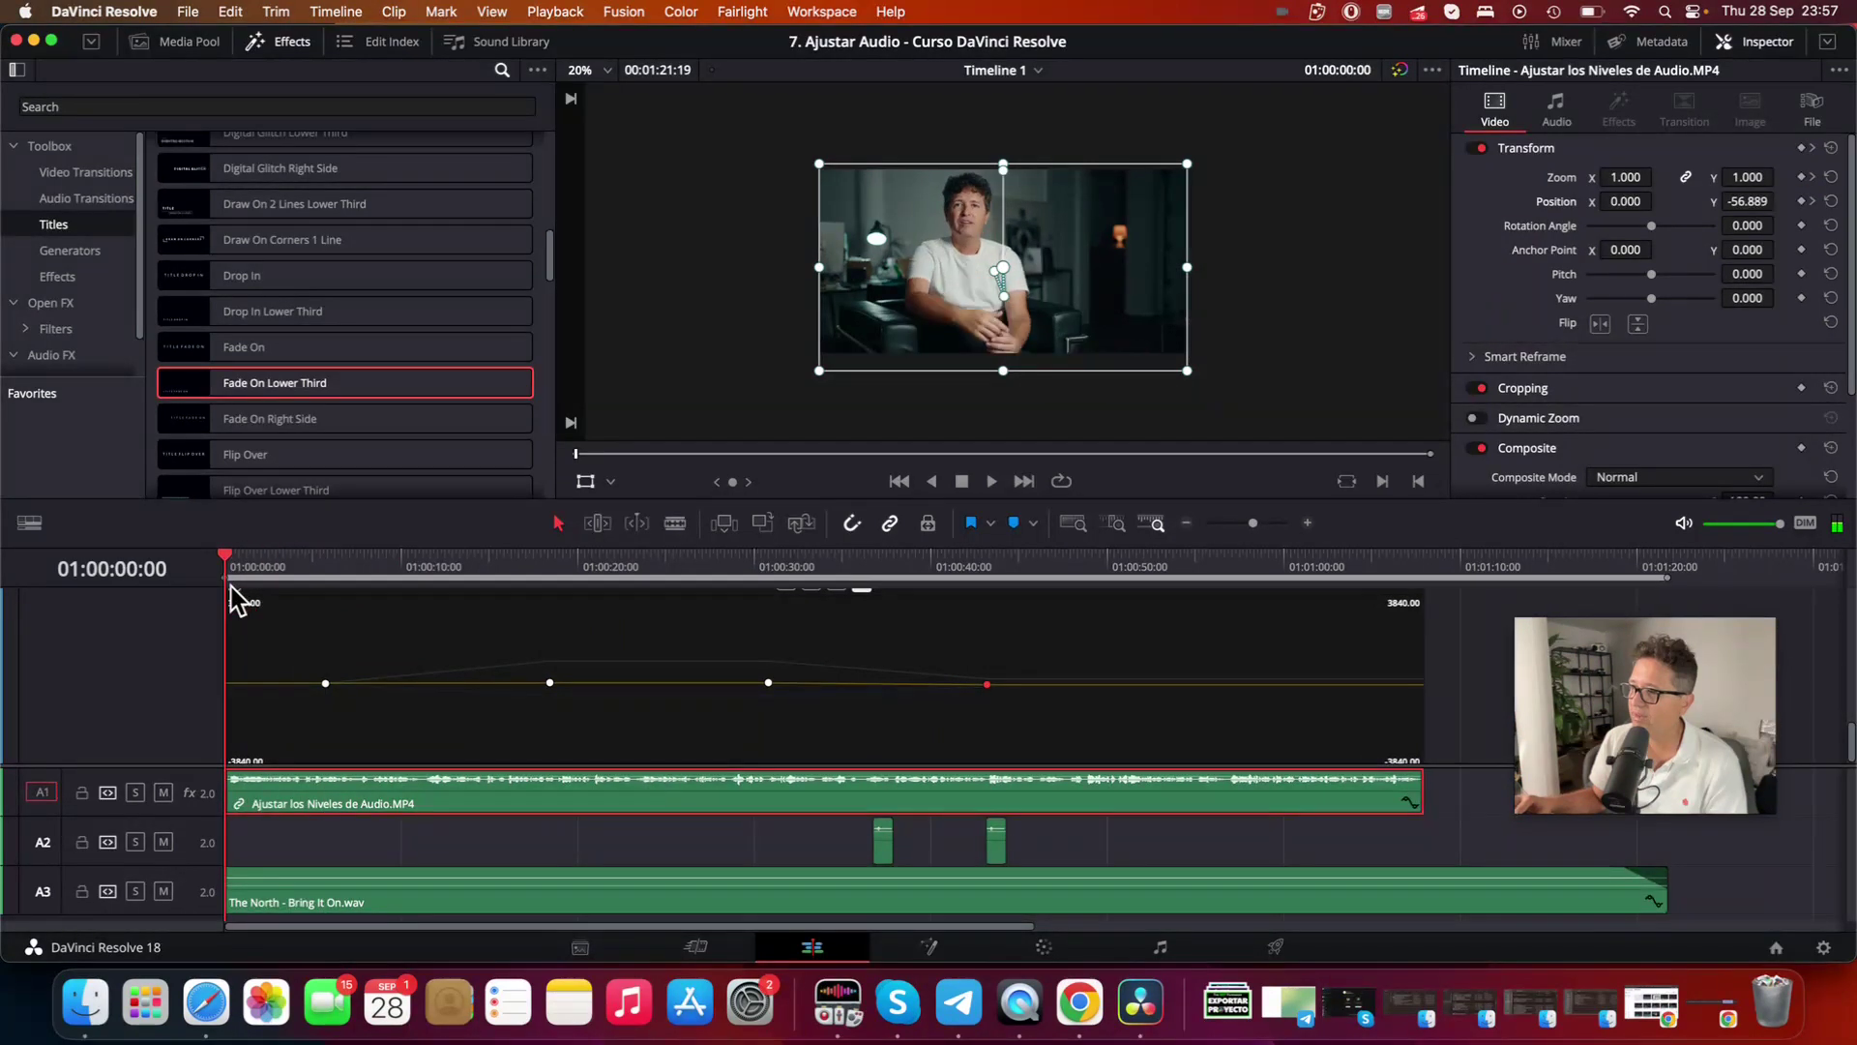
- Play the timeline from the start to preview the zoom punch-ins, then stop playback
scroll(694, 291, down, 2)
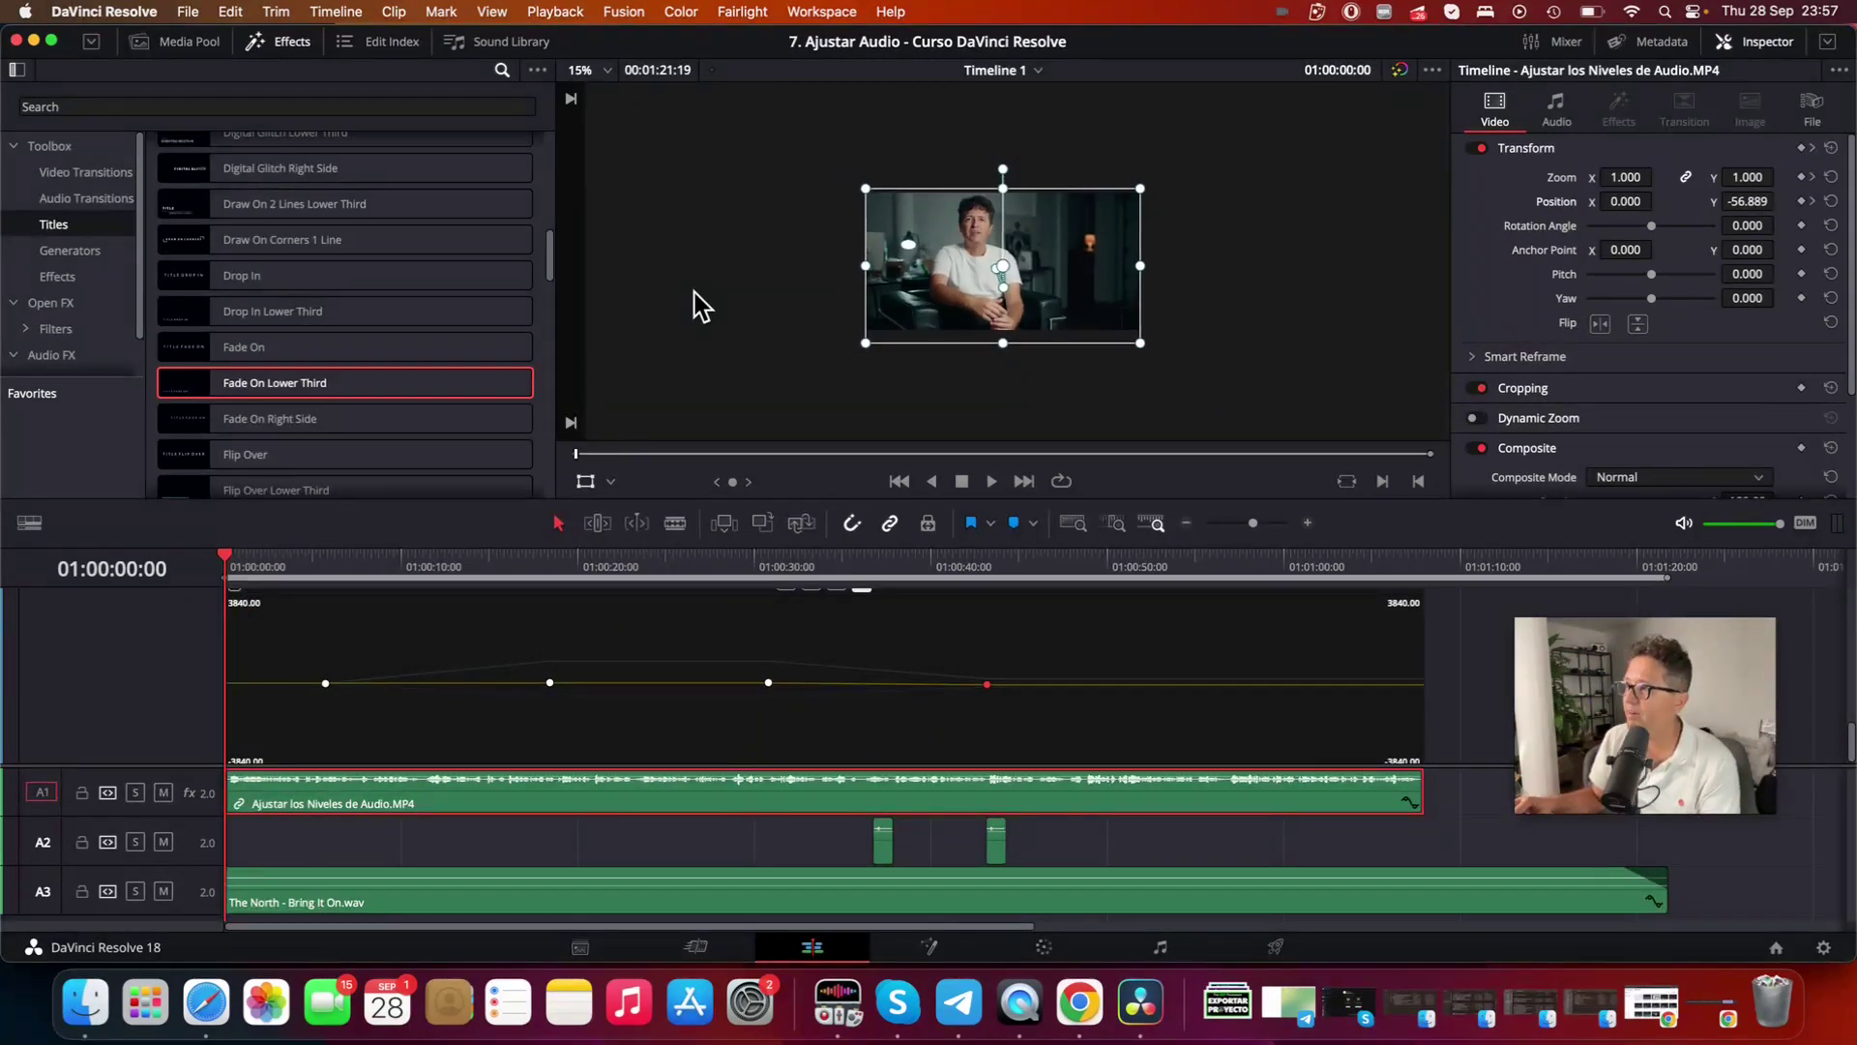
scroll(694, 292, up, 3)
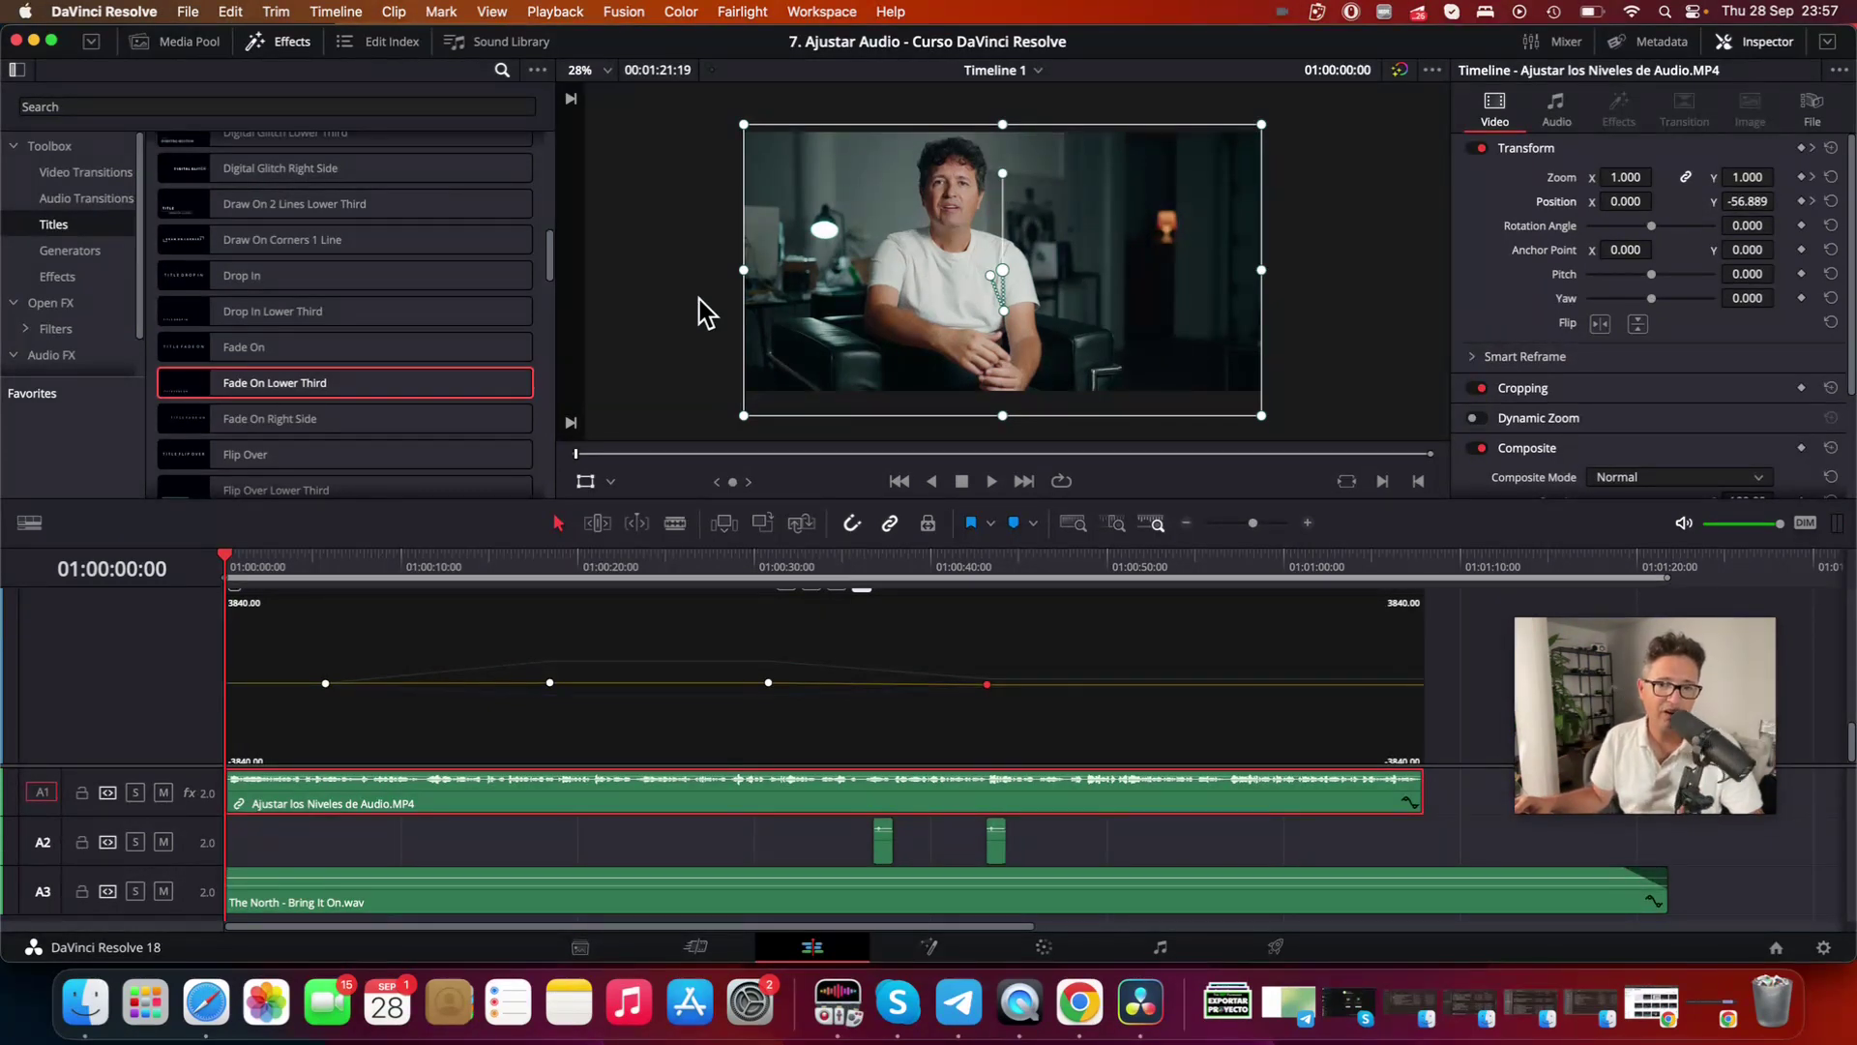
click(992, 482)
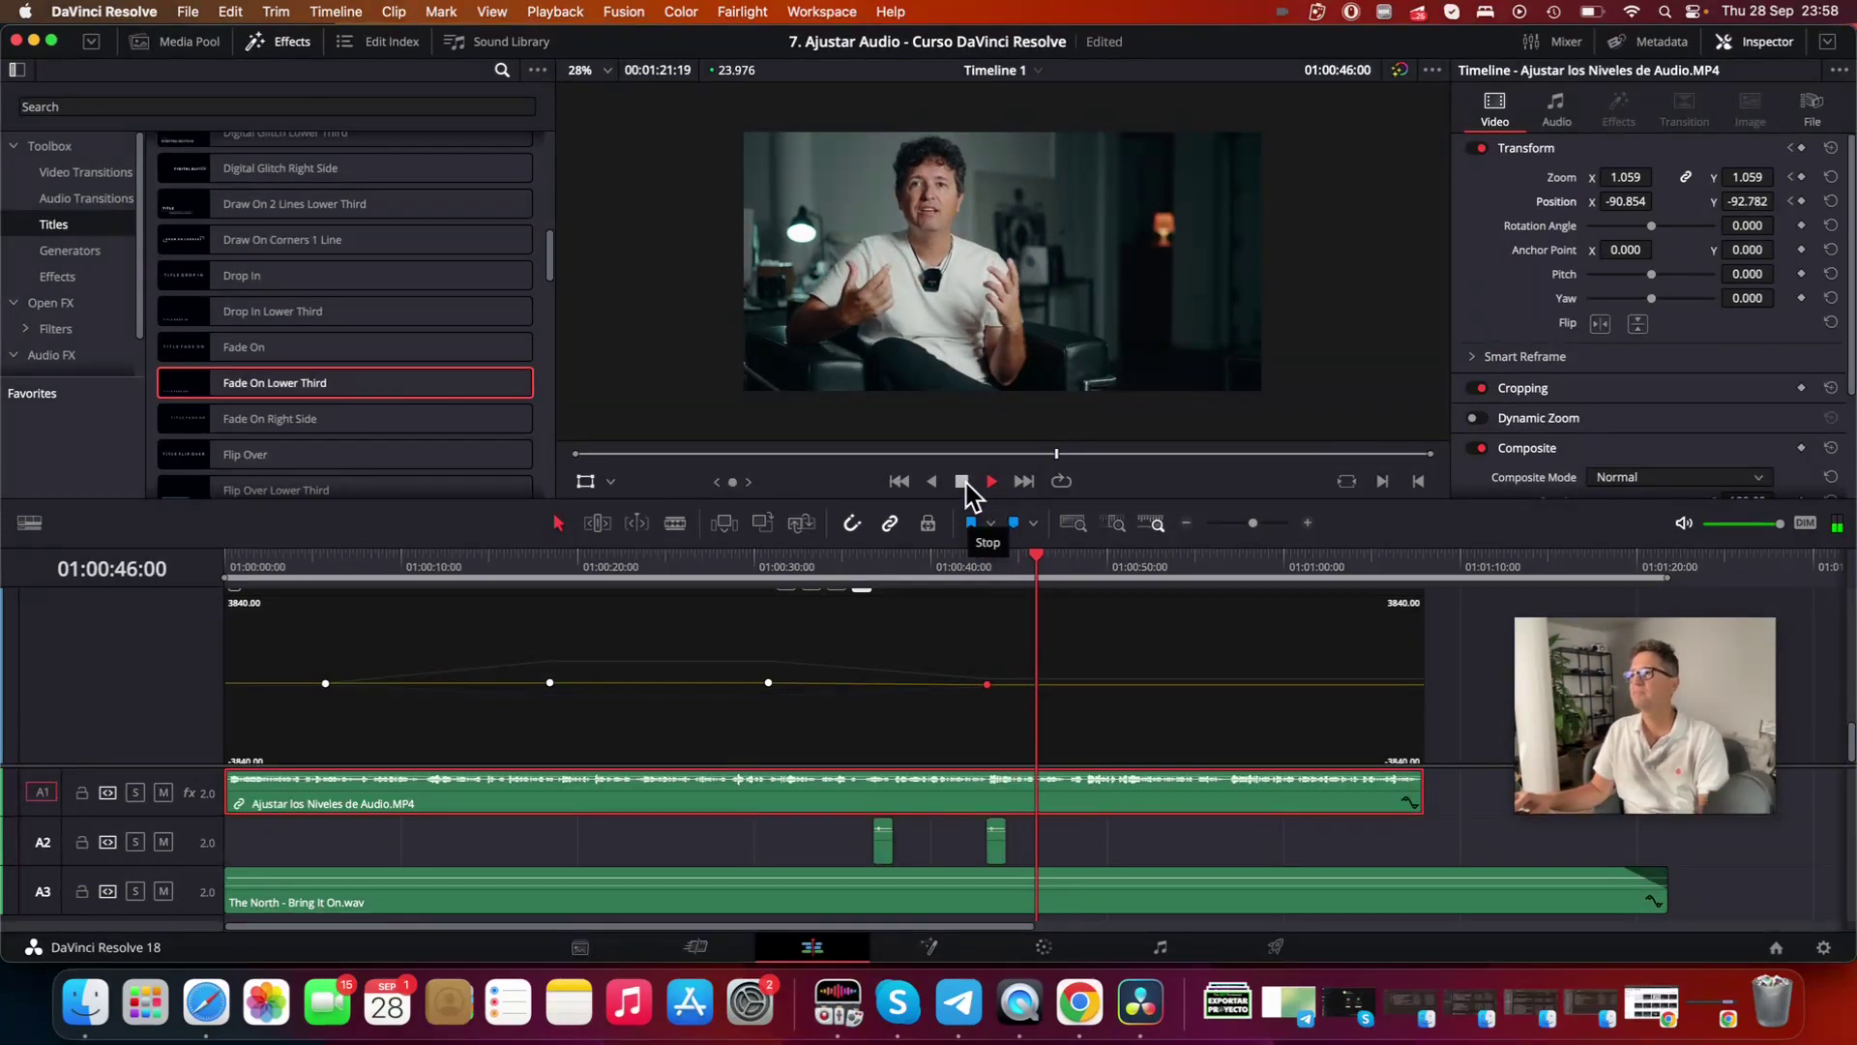
click(962, 481)
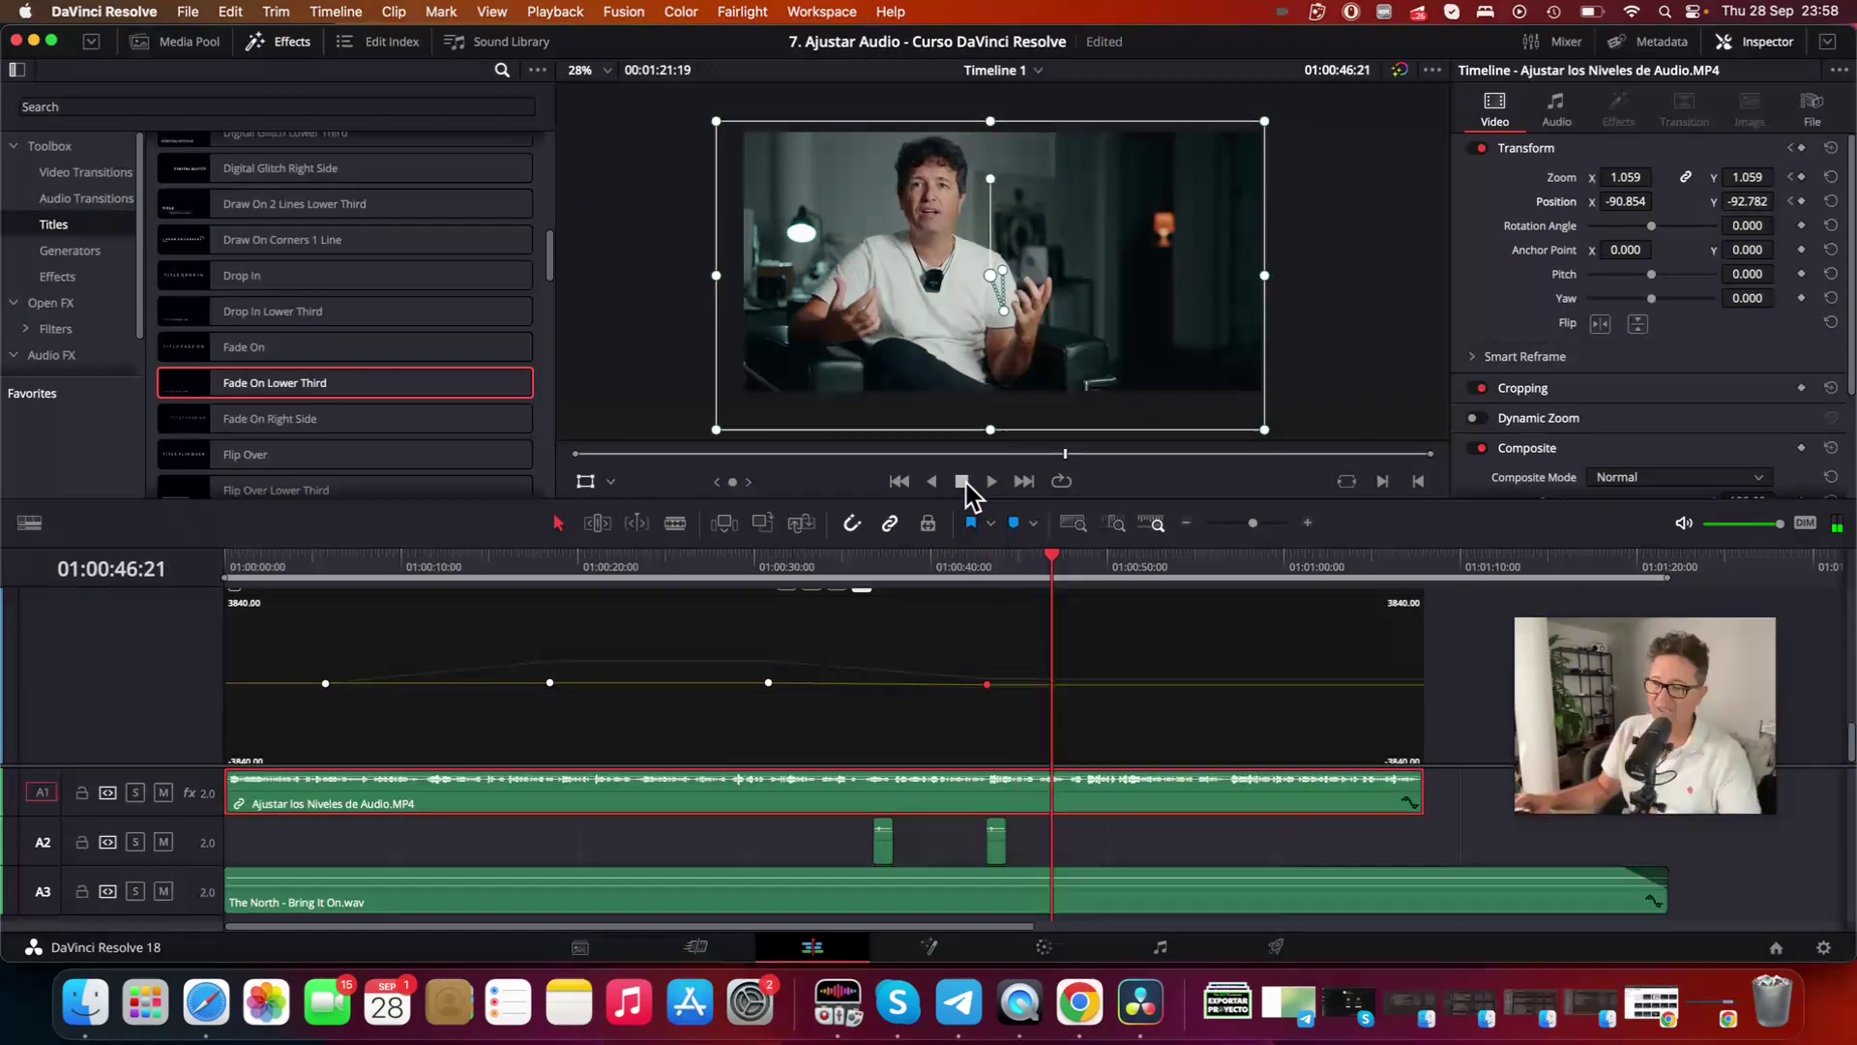